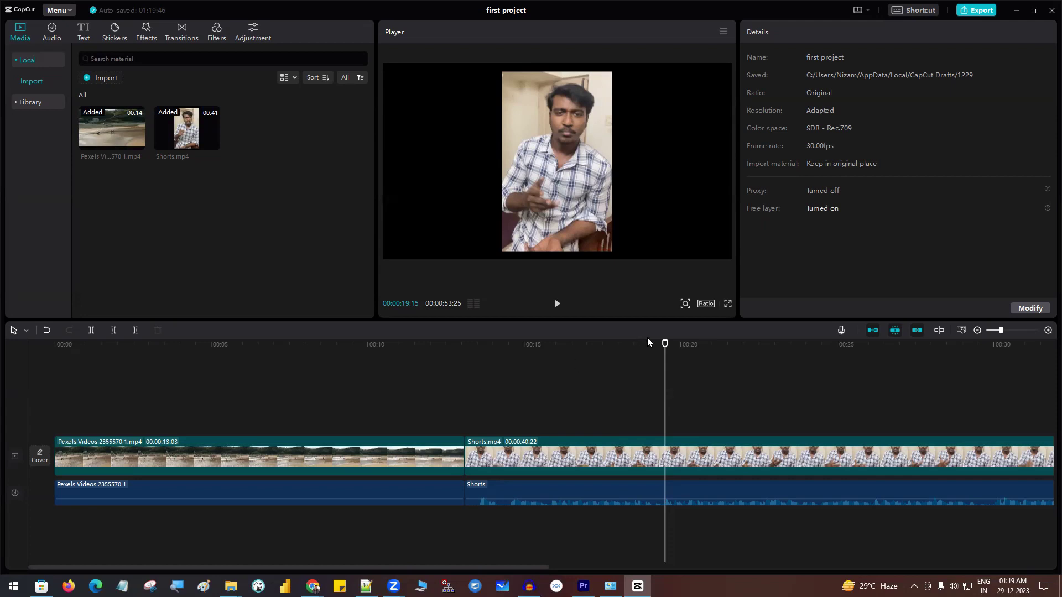
- Reveal the timeline's track controls and play the Shorts clip from 00:00:18:25 with the audio track sounding
left_click(644, 344)
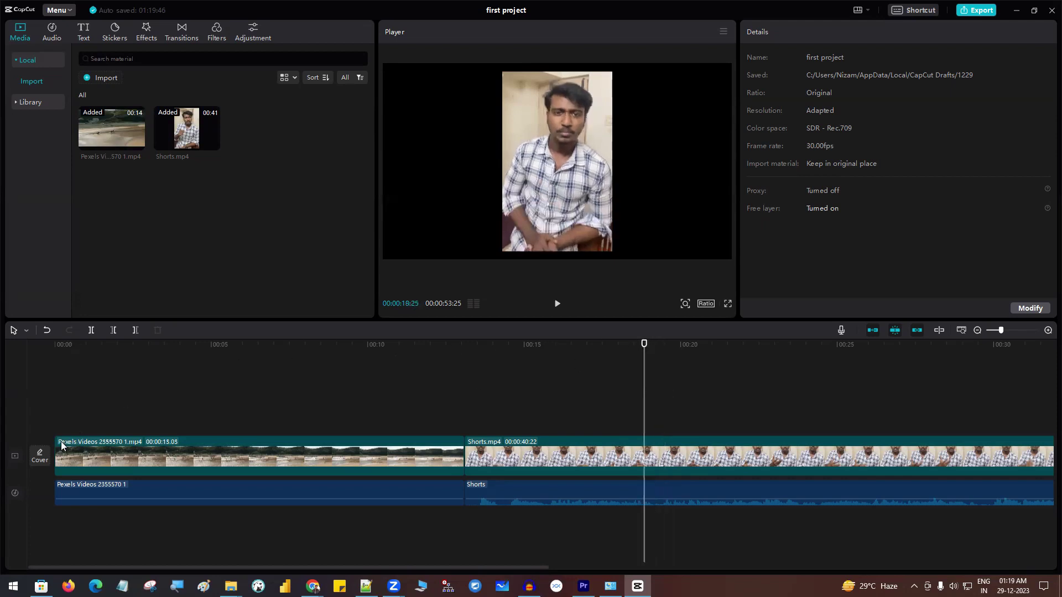
left_click(25, 415)
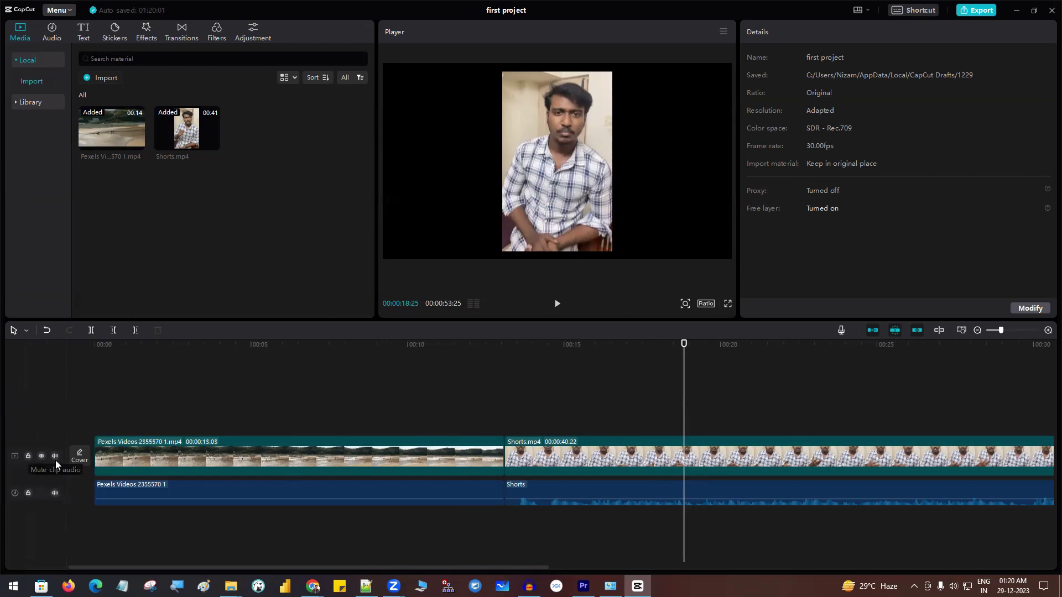
left_click(581, 488)
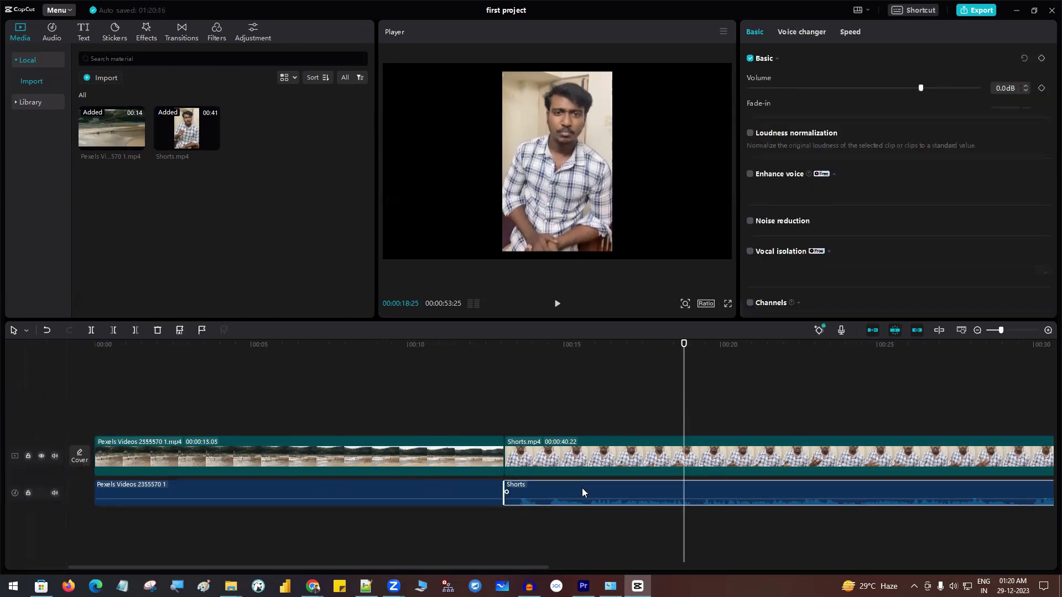
left_click(557, 303)
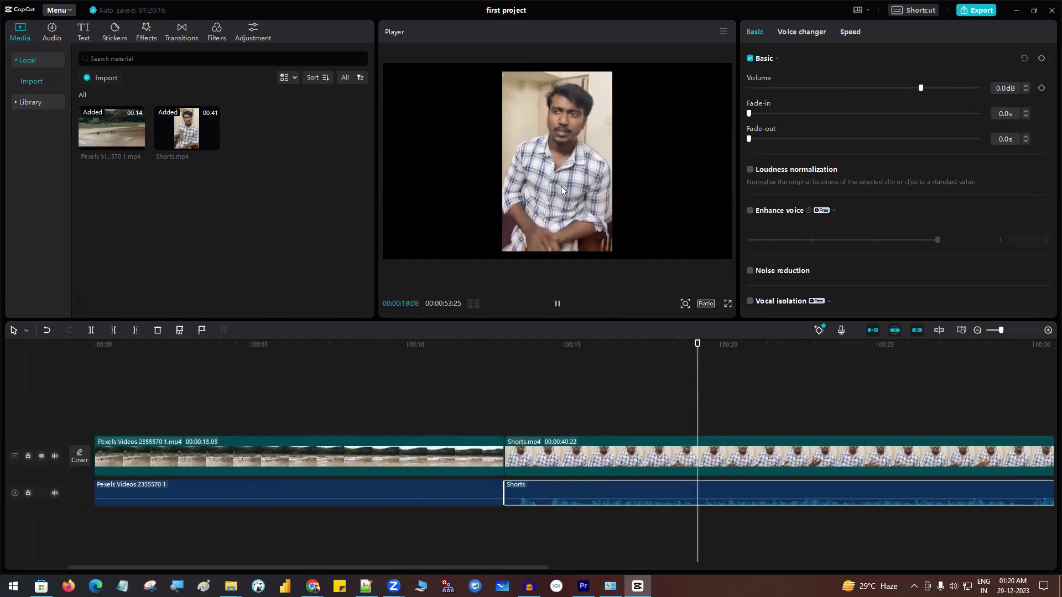
left_click_drag(747, 342, 740, 343)
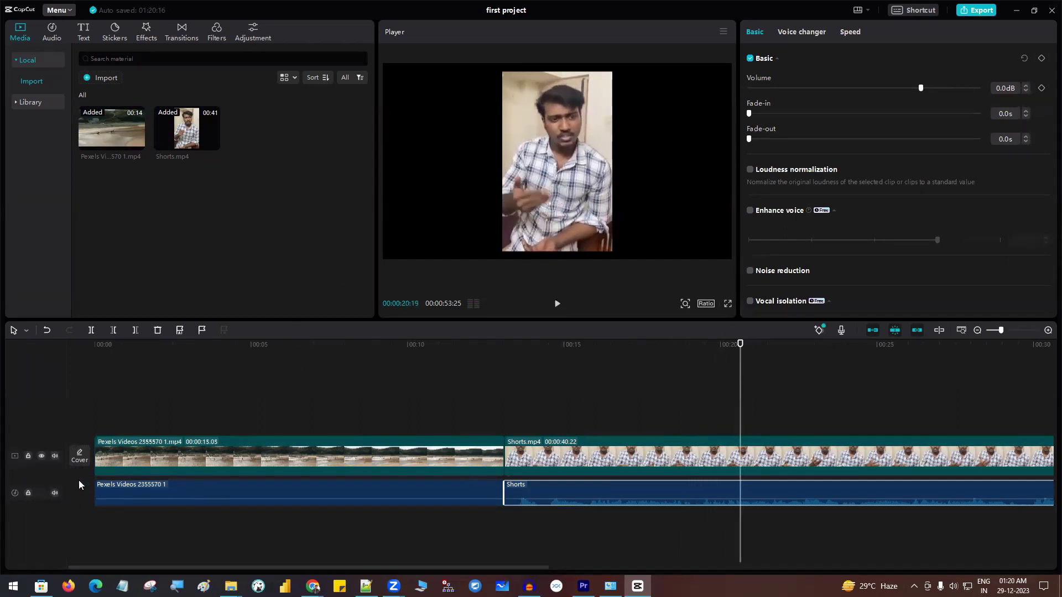
- Mute the audio track, play a short stretch to check it, and collapse the track controls
left_click(55, 493)
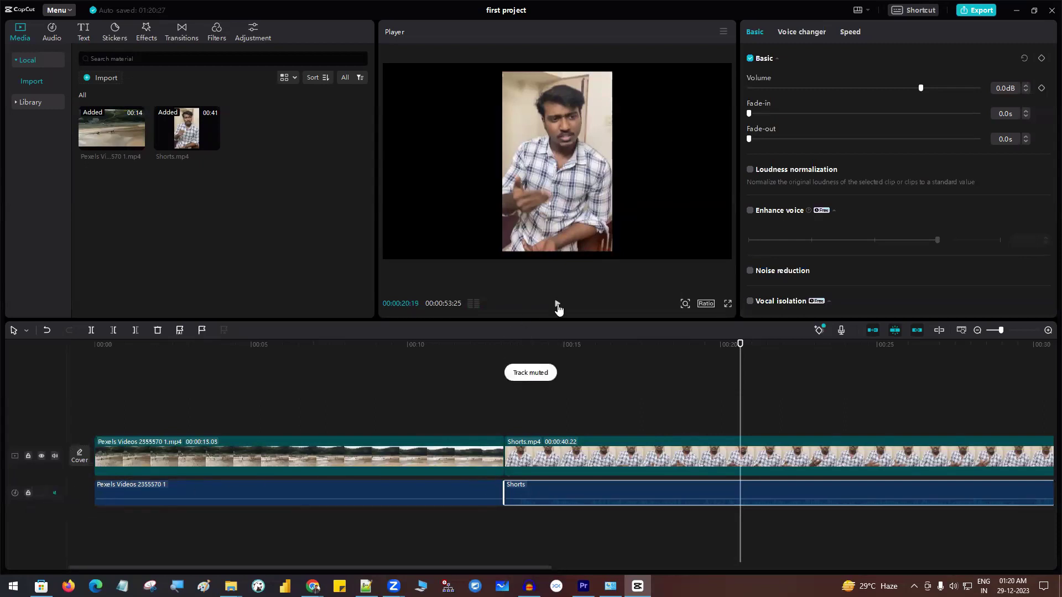
left_click(557, 304)
left_click(557, 304)
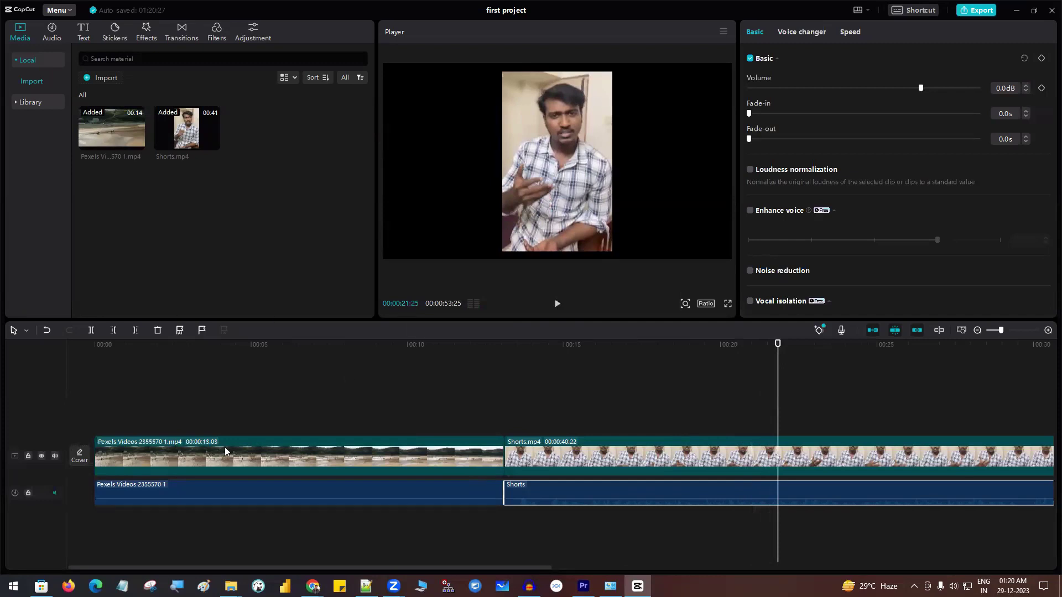
left_click(65, 420)
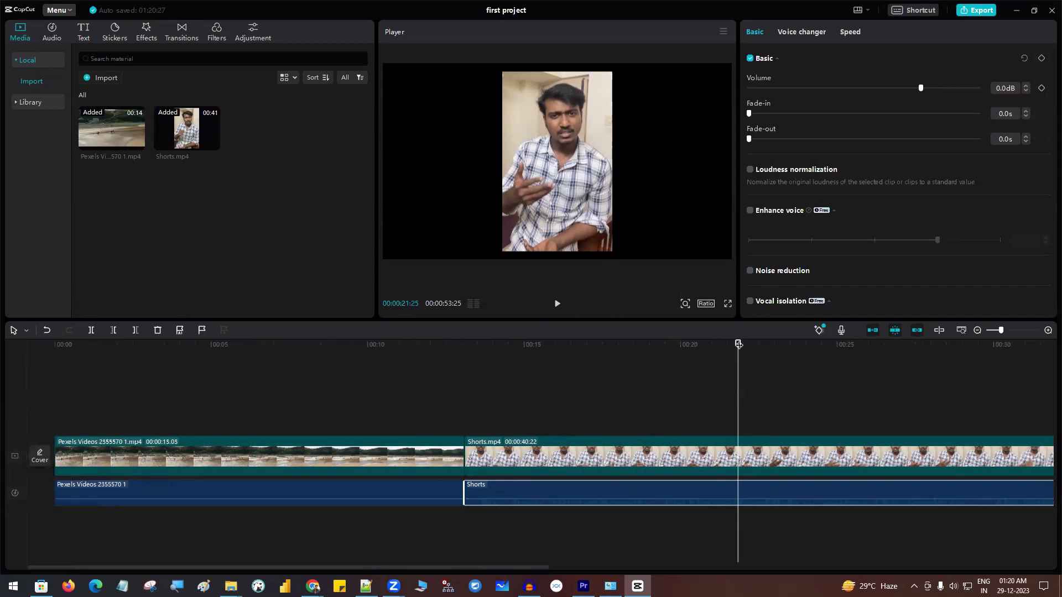
- Move the playhead to 00:00:16:23 and open the basic colour adjustment settings of the Shorts.mp4 video clip
left_click_drag(738, 344, 579, 344)
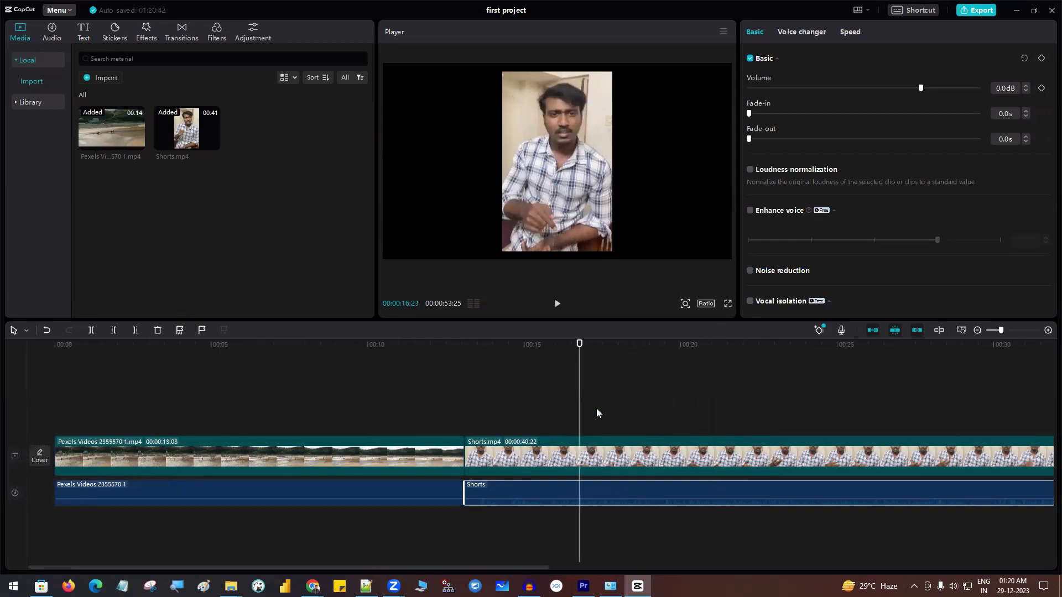
left_click(526, 456)
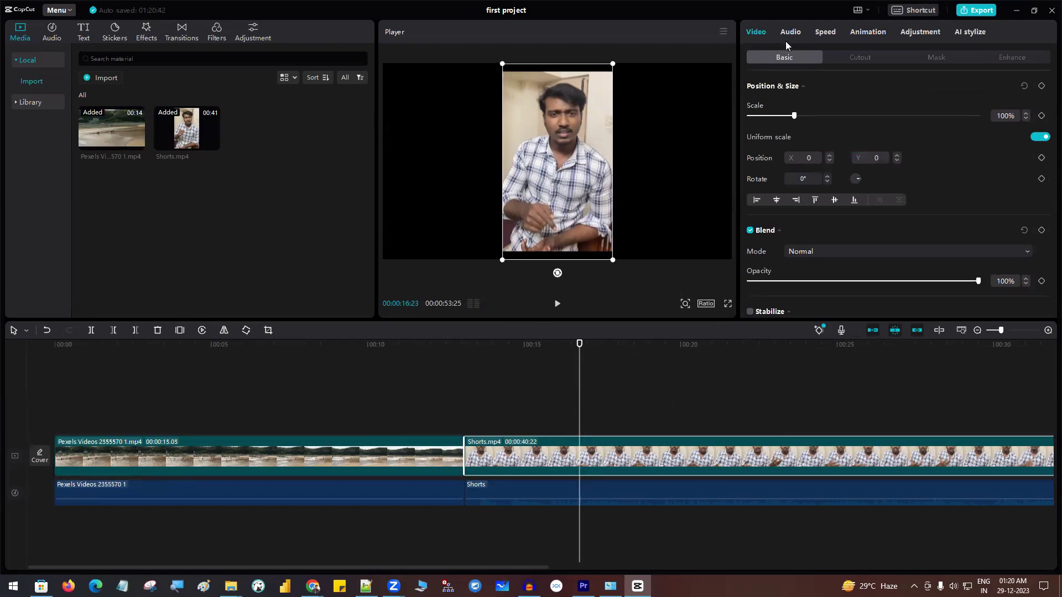
left_click(921, 32)
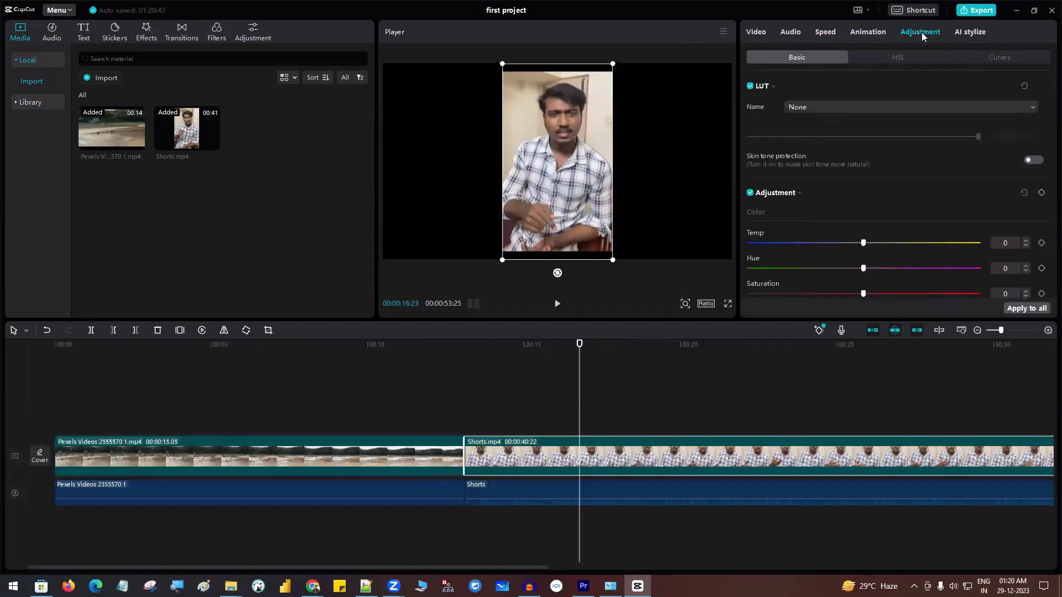
scroll(858, 198, "down", 3)
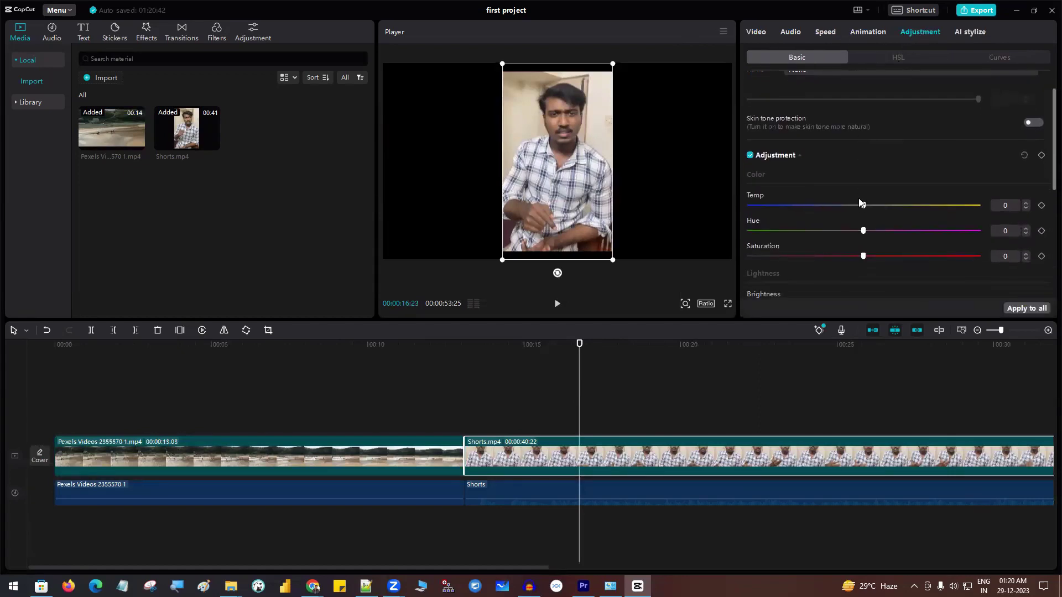
scroll(846, 254, "down", 5)
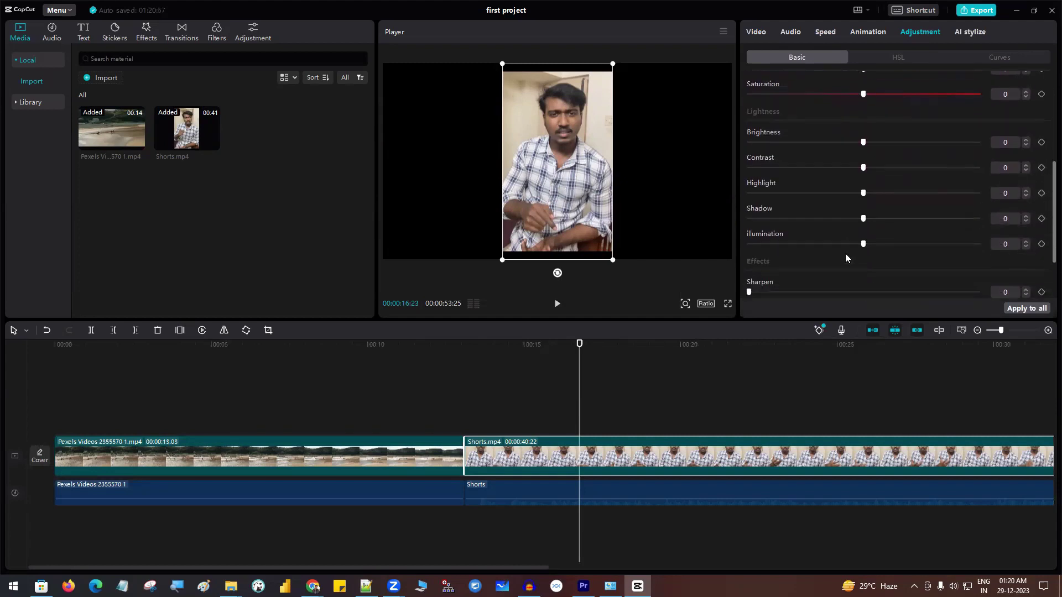
scroll(845, 254, "up", 8)
scroll(845, 254, "down", 2)
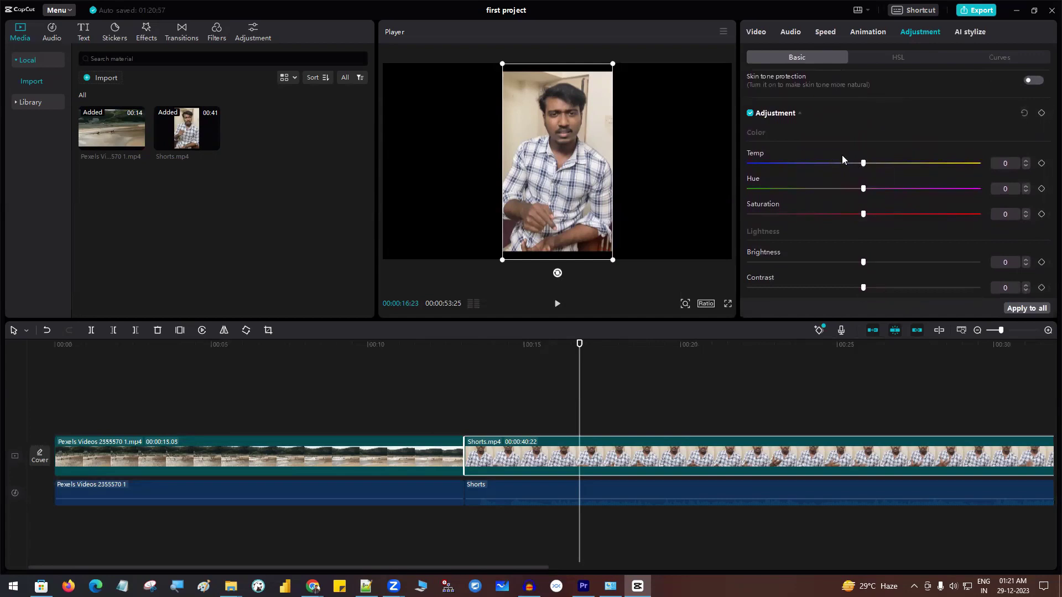
- Try the clip's Temp at -48, return it to 0, and set it to -5
left_click_drag(862, 167, 750, 160)
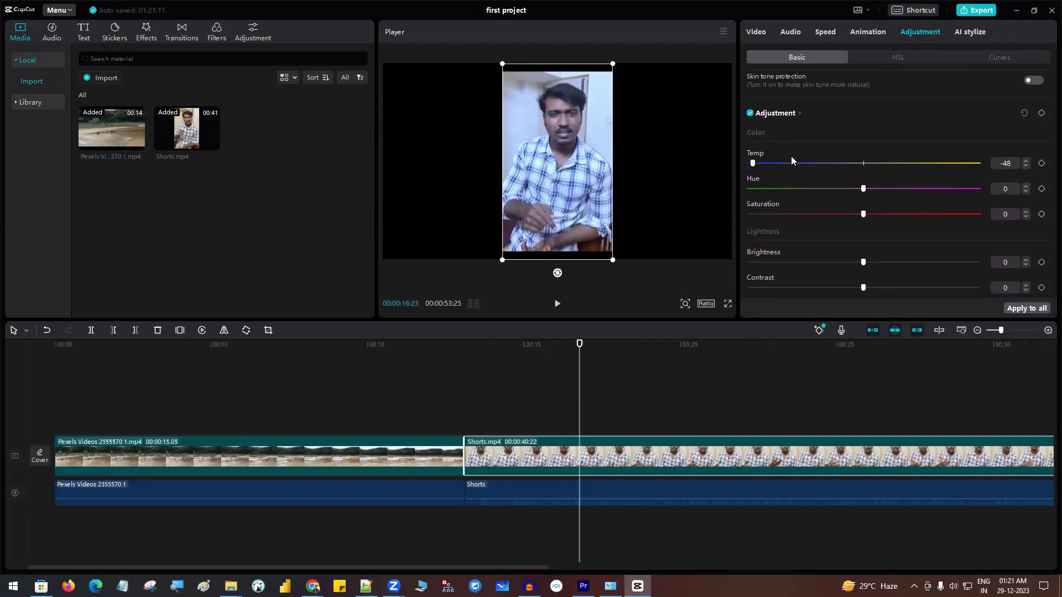
left_click_drag(823, 162, 863, 165)
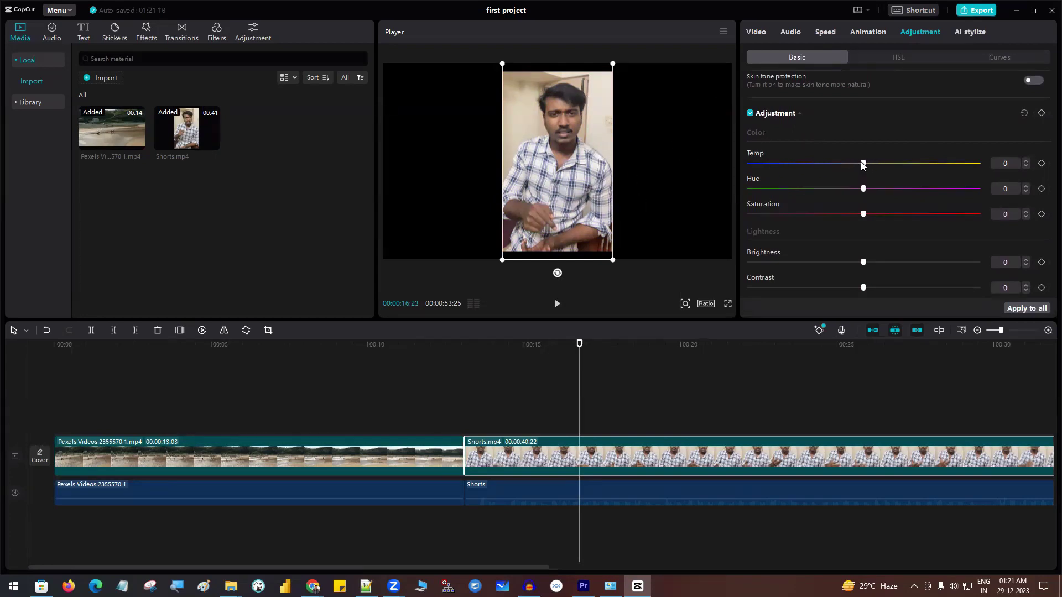
left_click_drag(855, 166, 851, 164)
key("Escape")
left_click(555, 186)
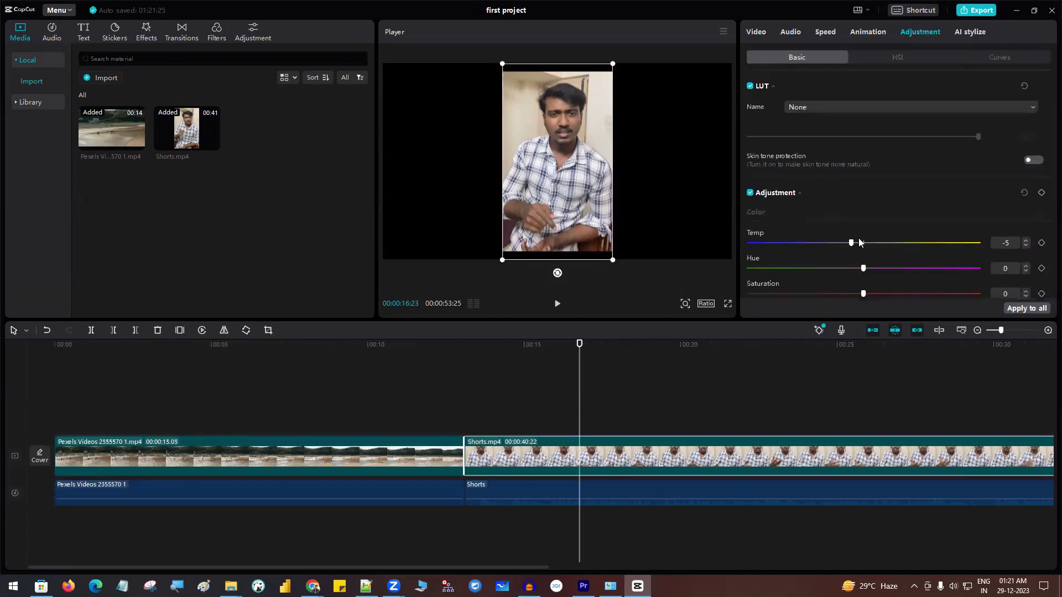
- Set the Shorts.mp4 clip's Saturation to 7 and its Temp to -9
scroll(871, 236, "down", 1)
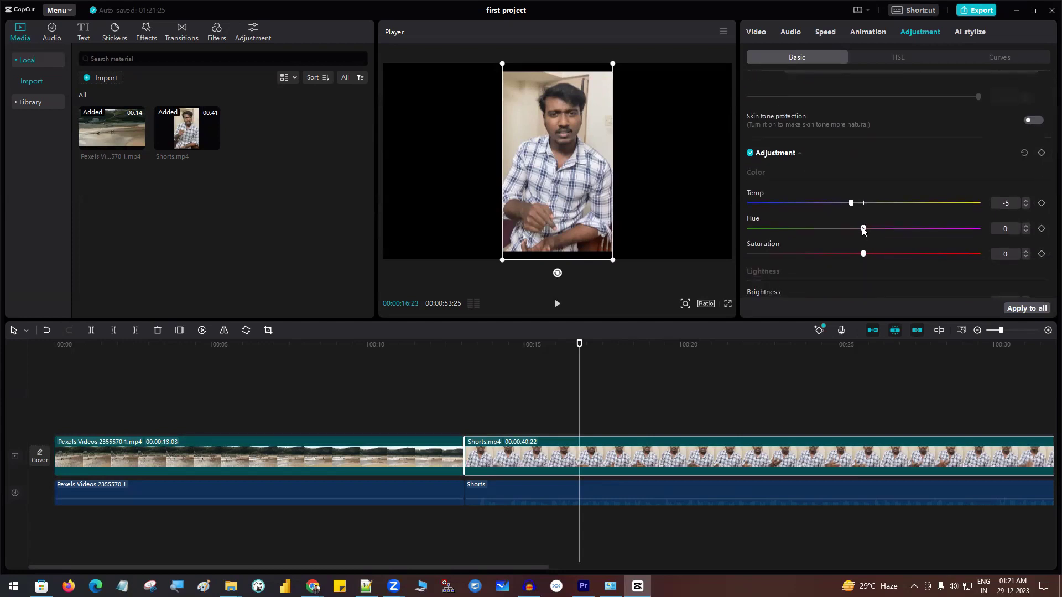
left_click_drag(863, 229, 885, 256)
left_click_drag(906, 256, 878, 256)
left_click_drag(852, 202, 843, 203)
scroll(841, 227, "down", 2)
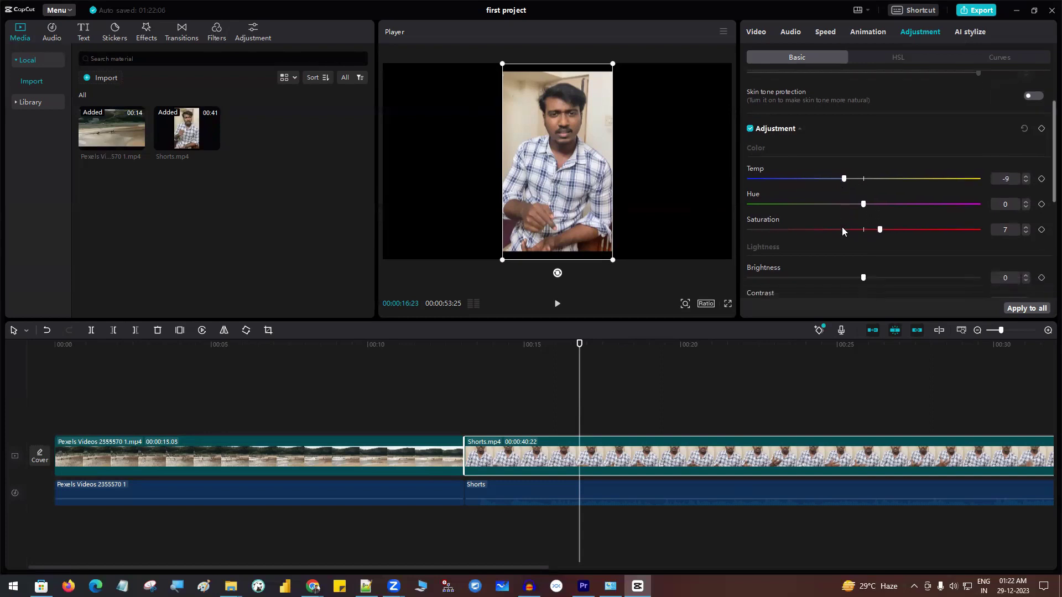
- Set the clip's Contrast to 7, keeping Brightness at 0, and look over the remaining lightness and effects settings
scroll(838, 241, "down", 1)
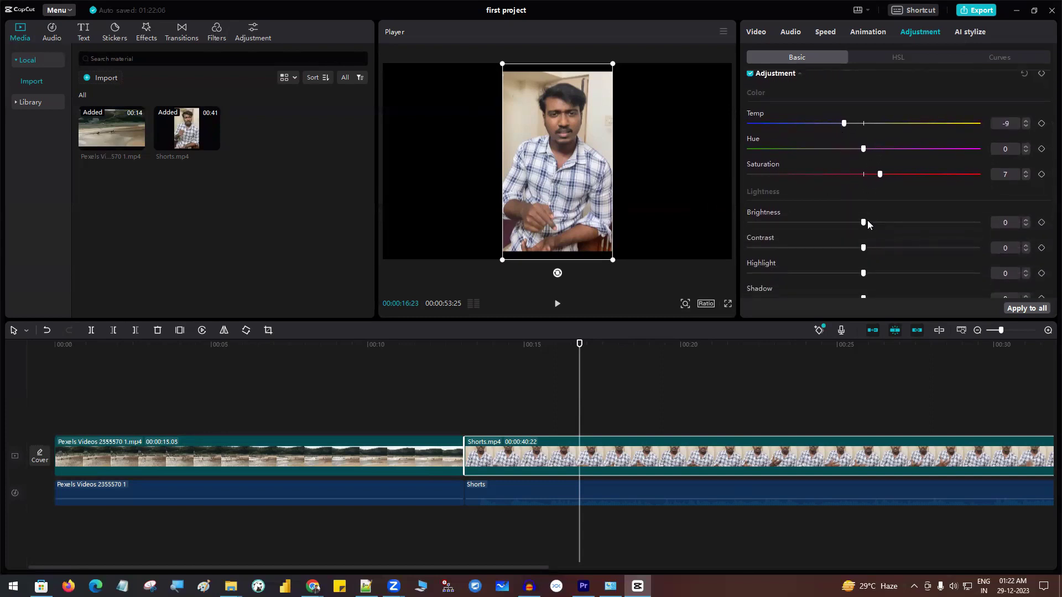
mouse_move(863, 223)
left_mouse_down()
mouse_move(964, 223)
mouse_move(786, 220)
mouse_move(866, 222)
left_mouse_up()
mouse_move(877, 248)
left_mouse_down()
mouse_move(915, 249)
mouse_move(879, 253)
left_mouse_up()
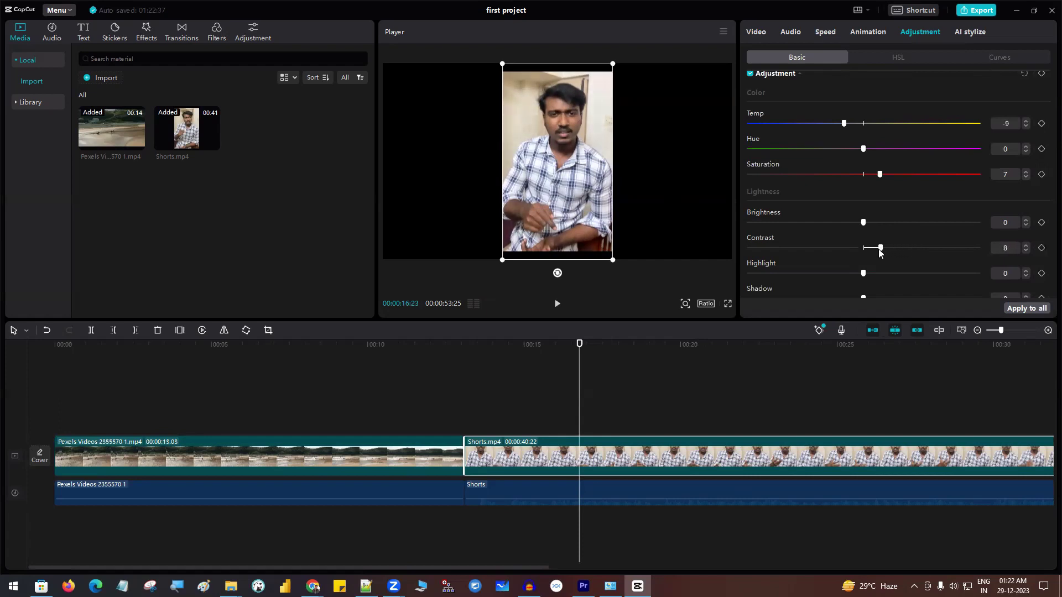
scroll(871, 249, "down", 2)
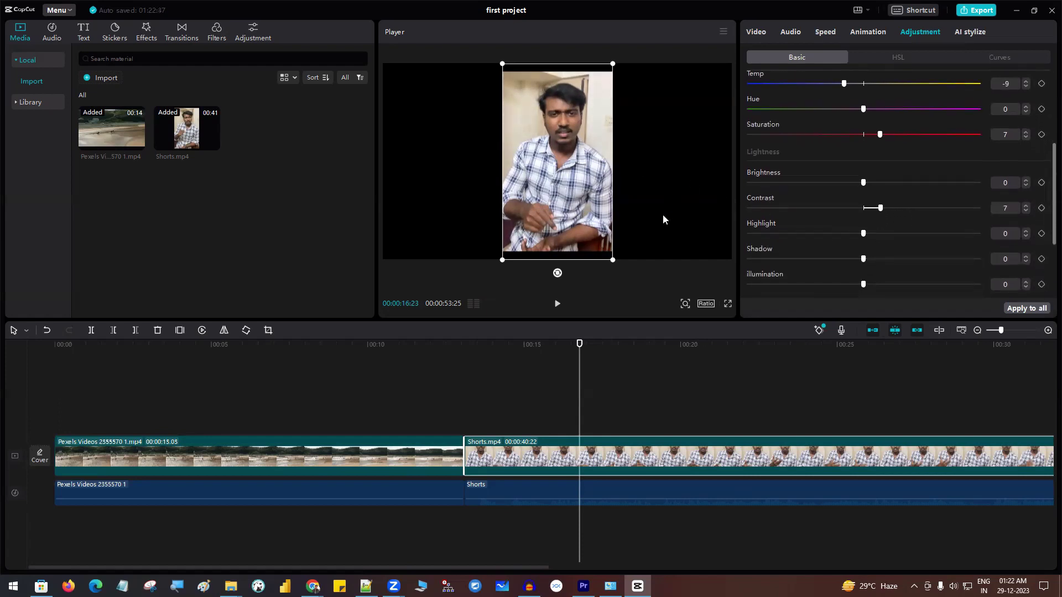
scroll(828, 242, "down", 4)
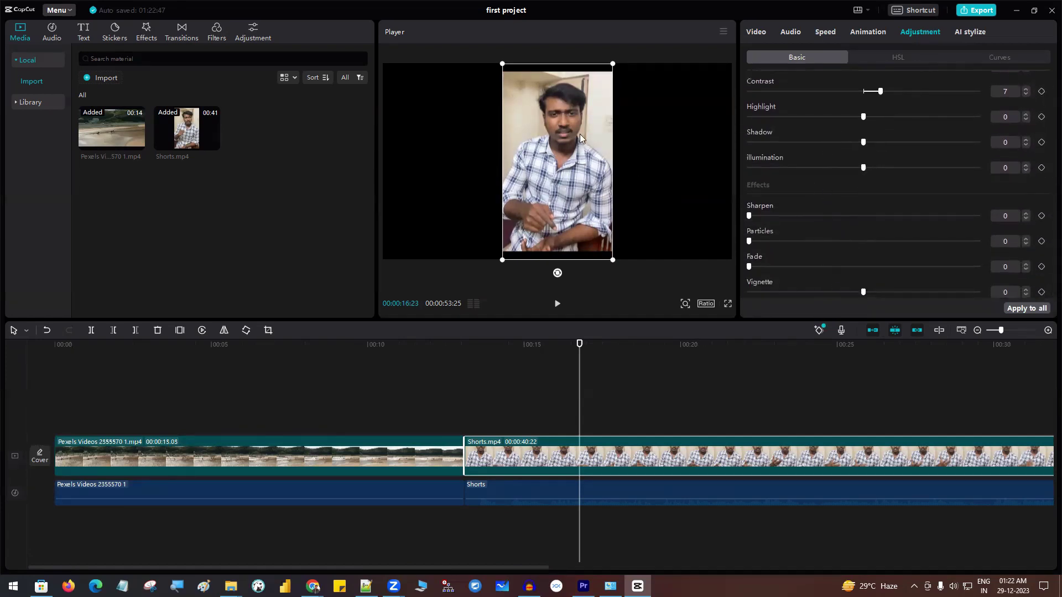
- Undo the latest contrast changes and reselect the Shorts.mp4 clip
left_click(632, 379)
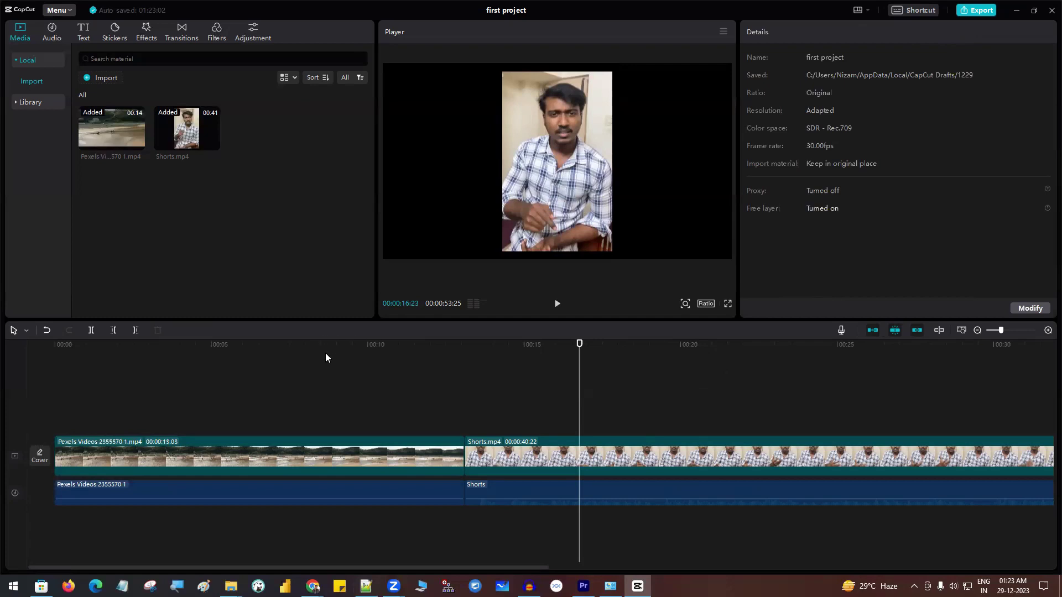
left_click(47, 330)
left_click(47, 331)
left_click(677, 450)
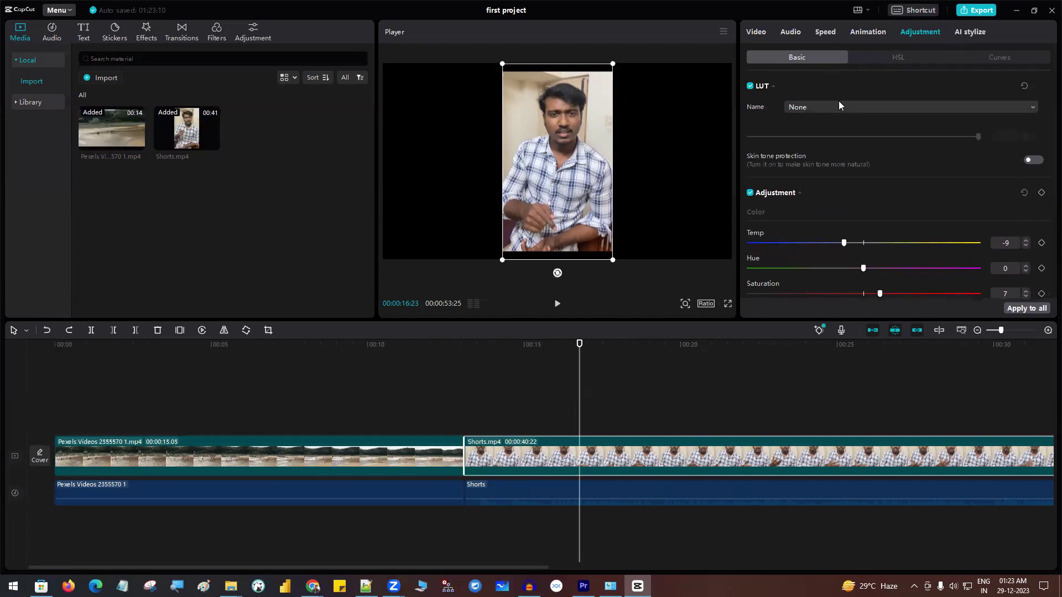
- Turn the clip's Adjustment off and back on to compare the picture before and after
scroll(765, 218, "down", 5)
scroll(823, 185, "up", 4)
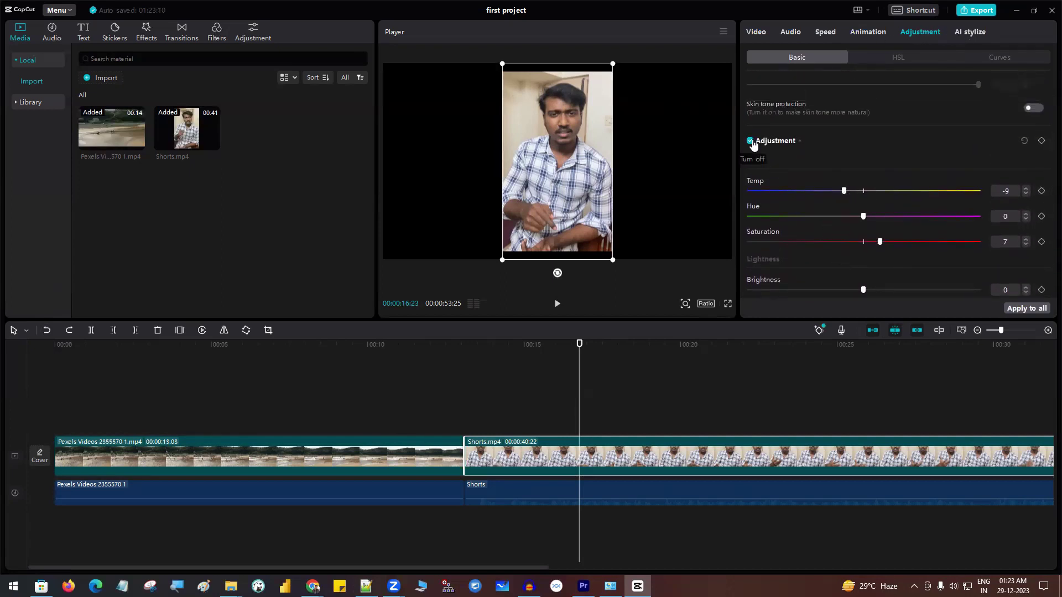
left_click(751, 142)
left_click(750, 142)
- Set the clip's Contrast to 17 and Brightness to -3, and compare the picture with Adjustment off and on
scroll(829, 232, "down", 3)
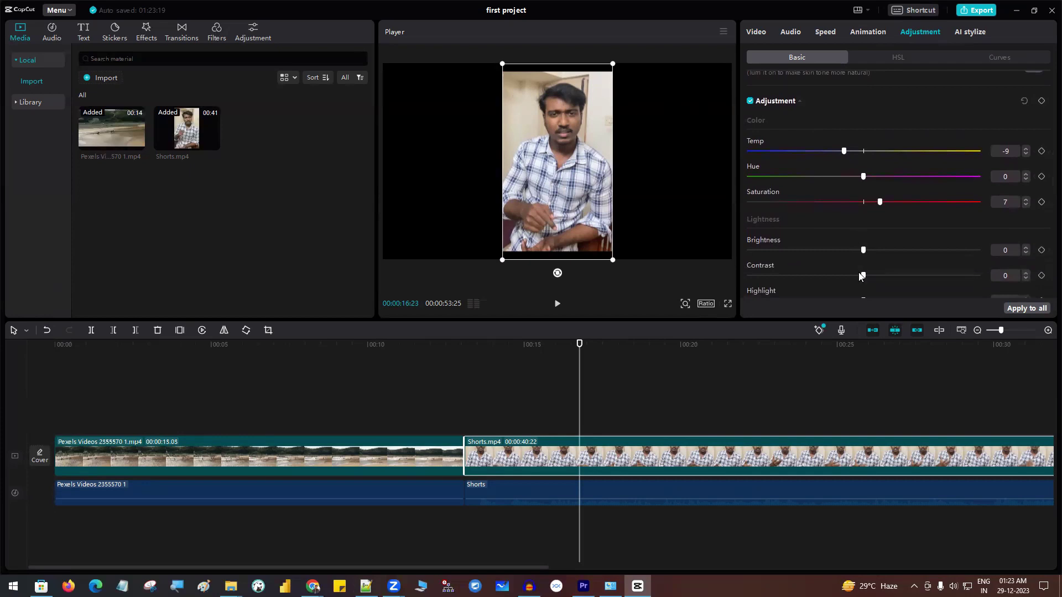
scroll(861, 277, "down", 3)
left_click_drag(864, 236, 901, 237)
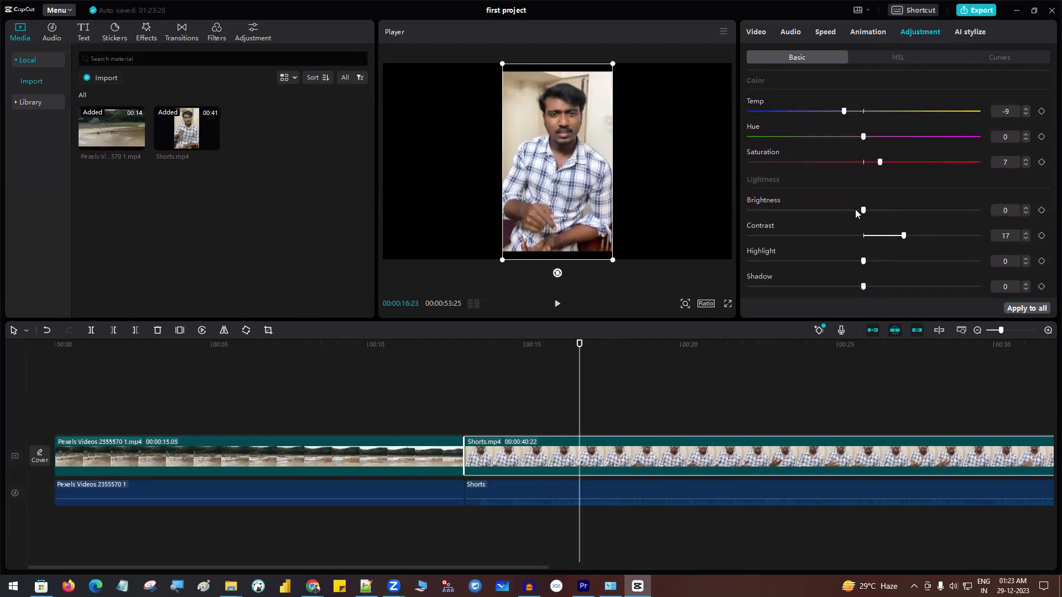
left_click(856, 210)
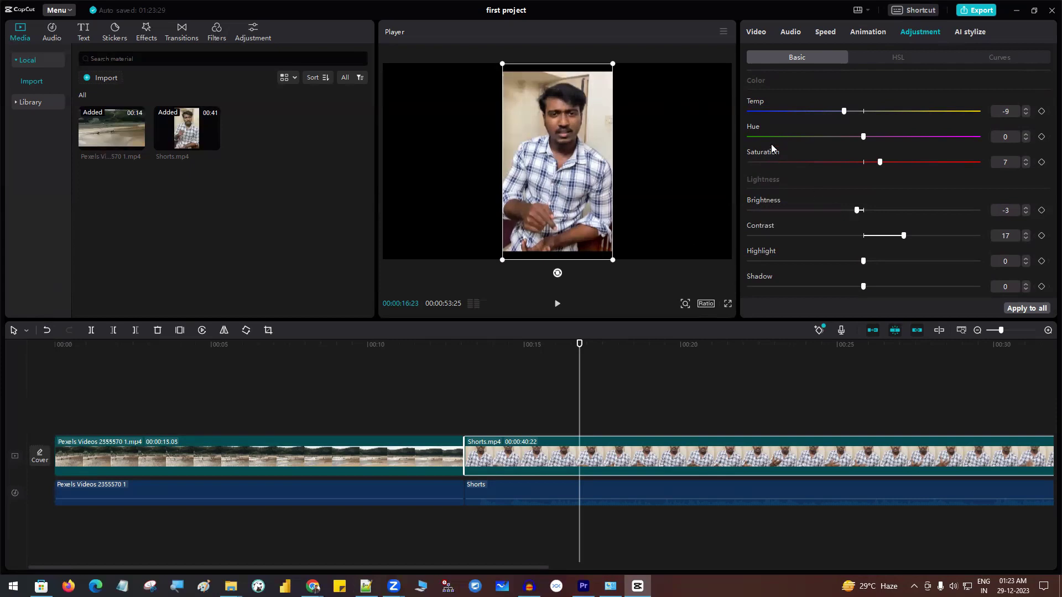
scroll(754, 126, "up", 2)
left_click(750, 102)
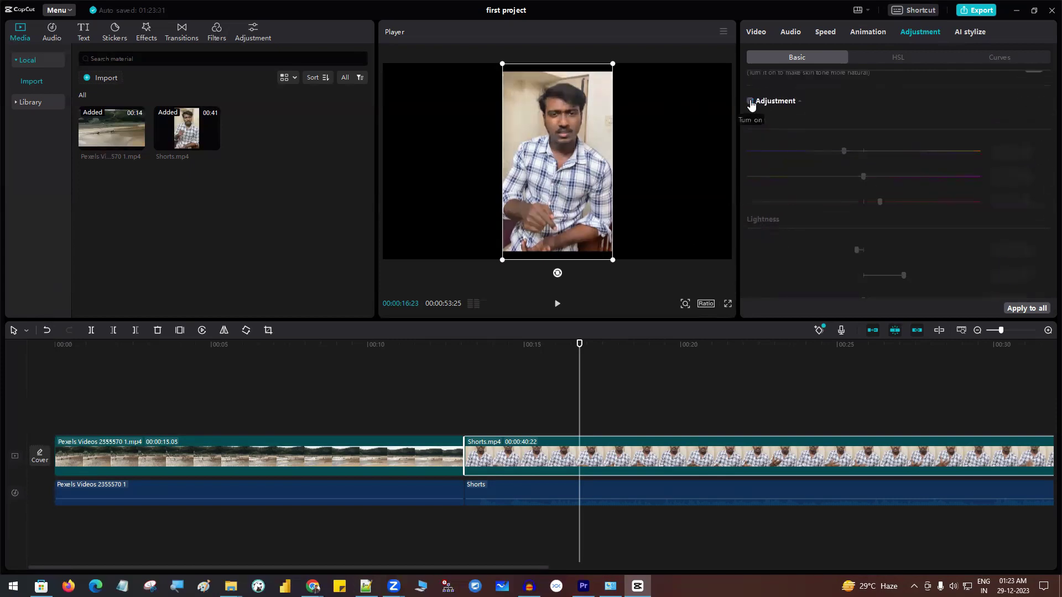
left_click(750, 102)
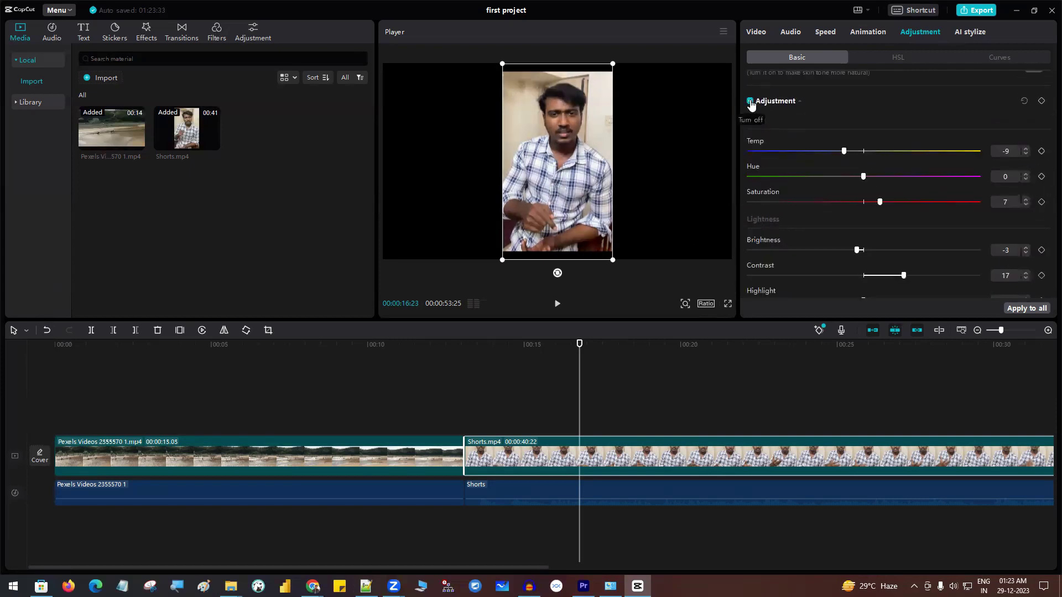
- Lower the clip's Temp to -18 and compare the picture with Adjustment off and on
left_click_drag(843, 151, 820, 154)
left_click(750, 103)
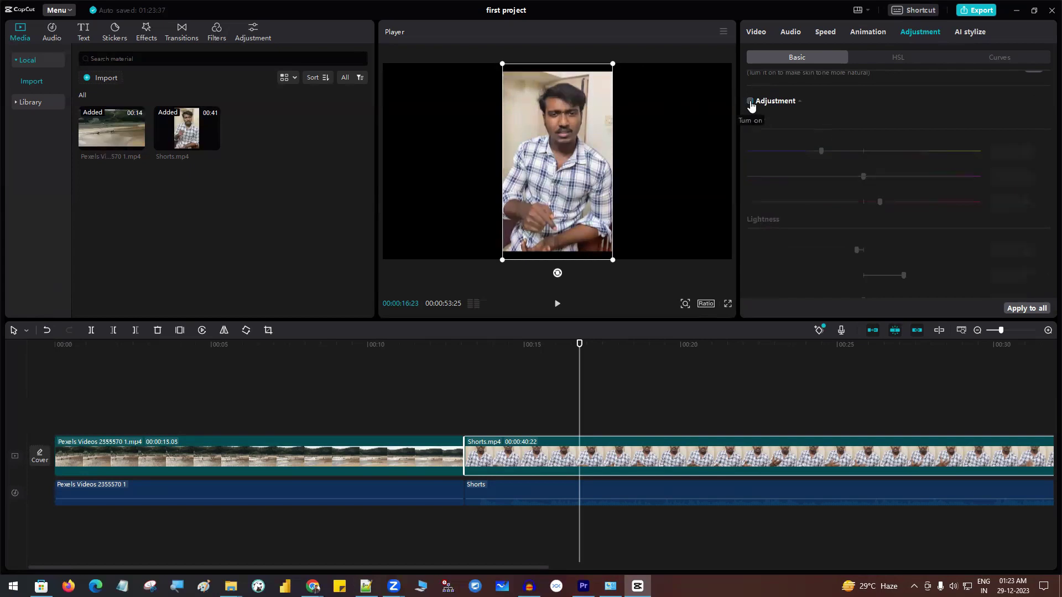
left_click(750, 102)
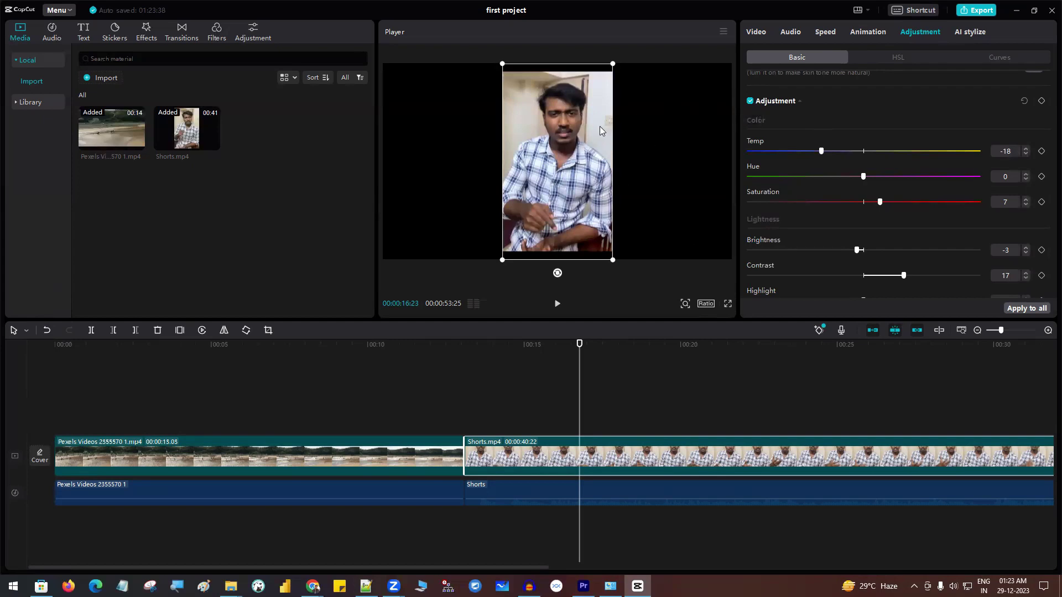
left_click(751, 102)
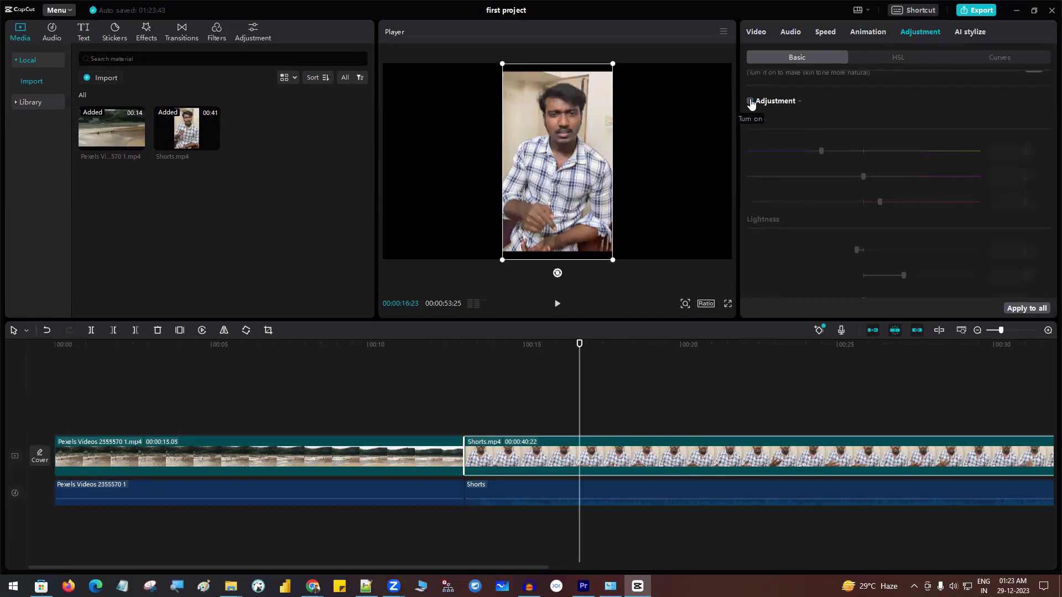
left_click(750, 101)
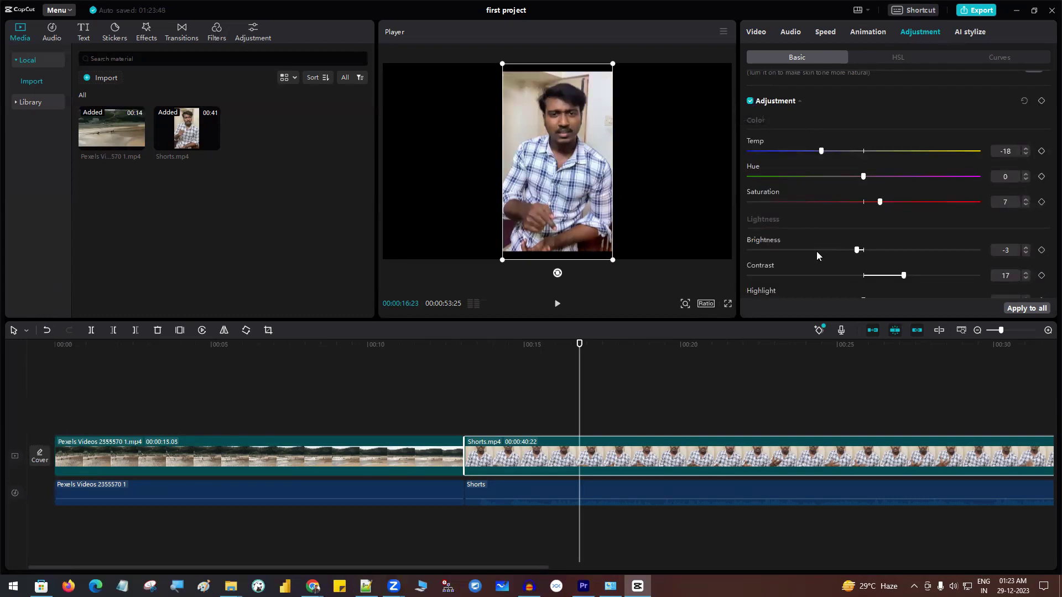
- Turn off the Adjustment settings applied directly to the Shorts.mp4 clip
scroll(796, 238, "down", 1)
scroll(799, 201, "down", 1)
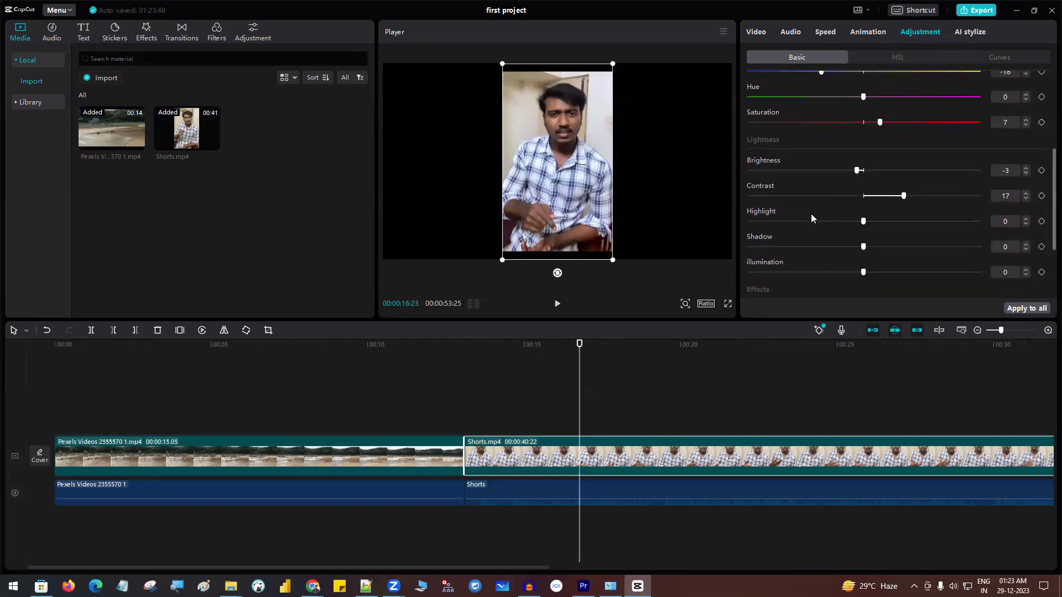
scroll(804, 200, "up", 4)
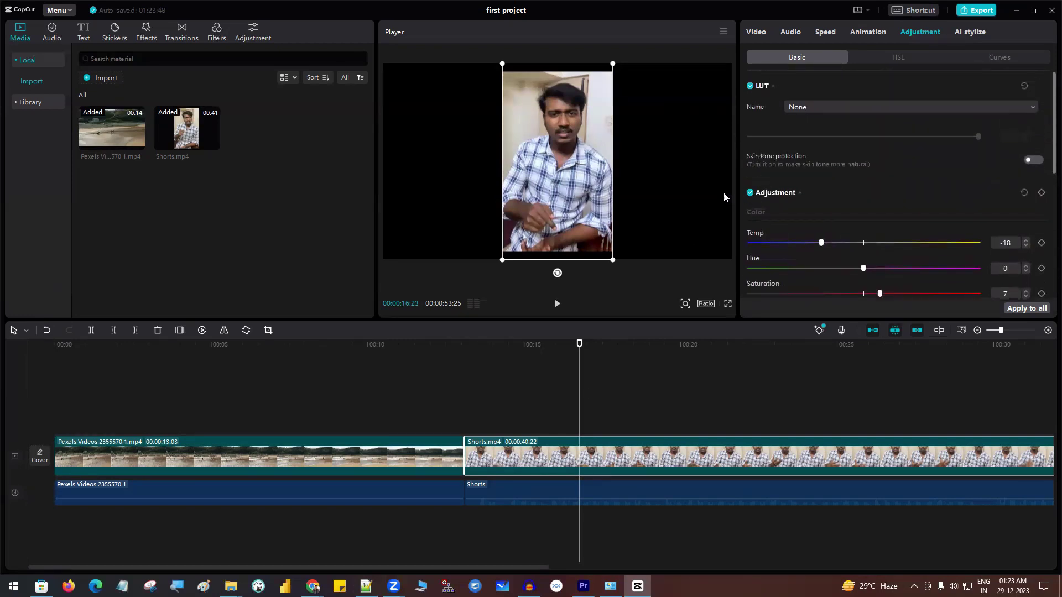
left_click(750, 192)
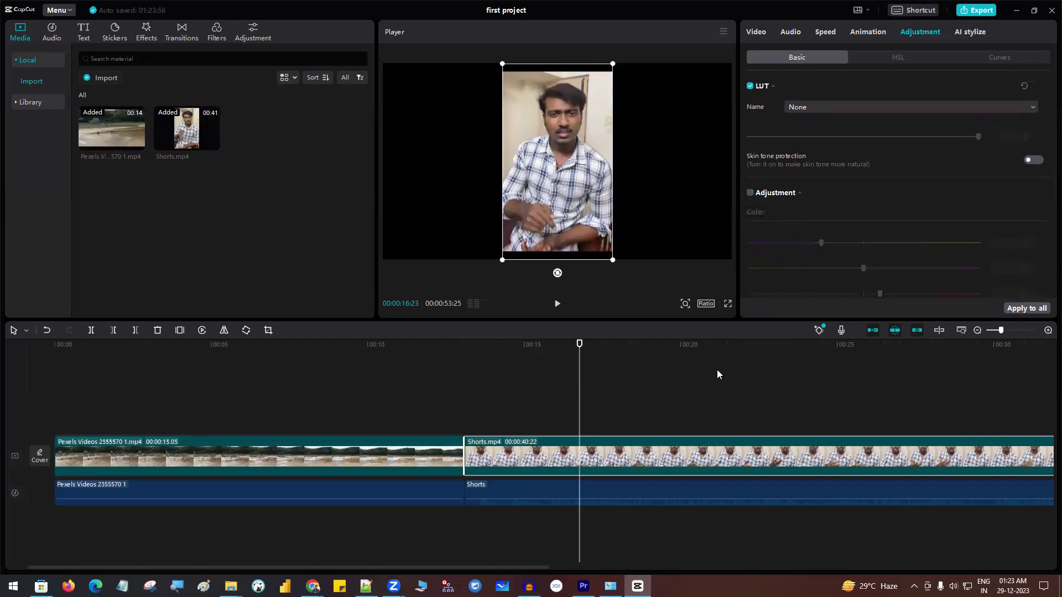
- Add a custom adjustment layer above the Shorts.mp4 clip, starting at 00:00:15:05
left_click(698, 387)
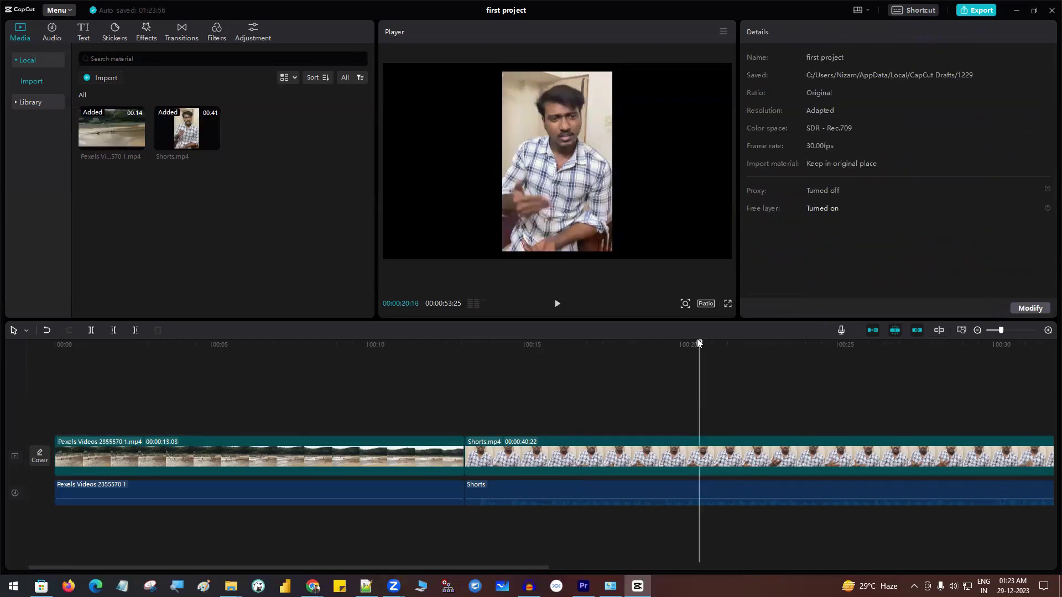
left_click_drag(697, 344, 530, 356)
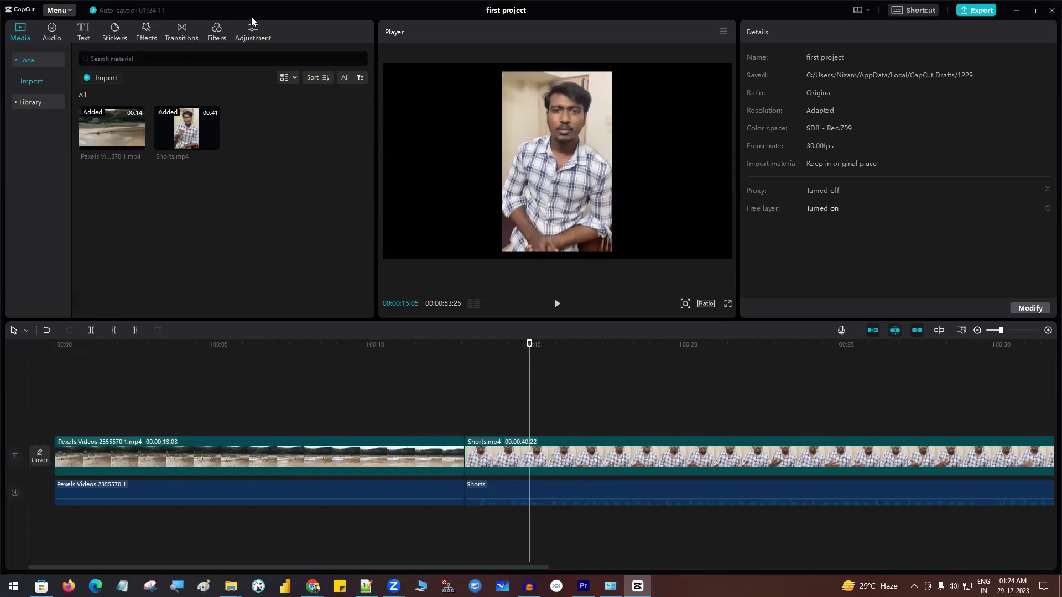
left_click(694, 463)
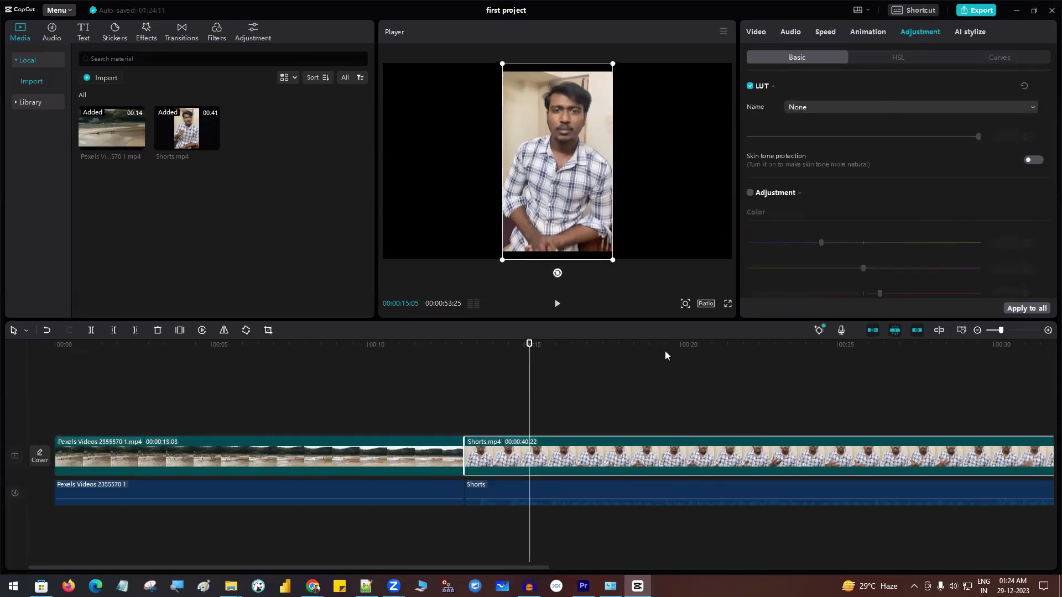
left_click(253, 33)
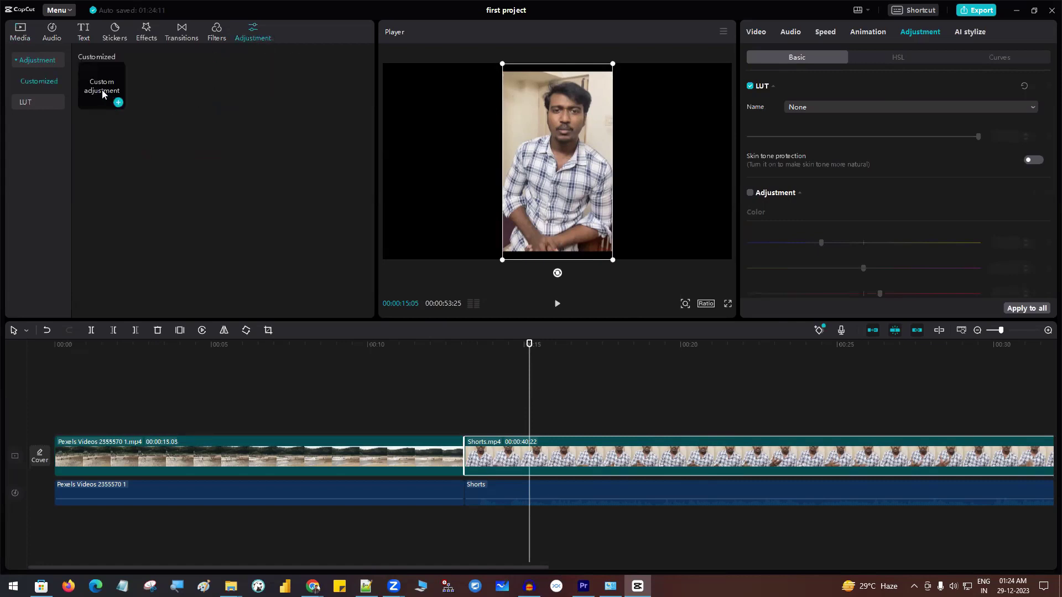
left_click(117, 103)
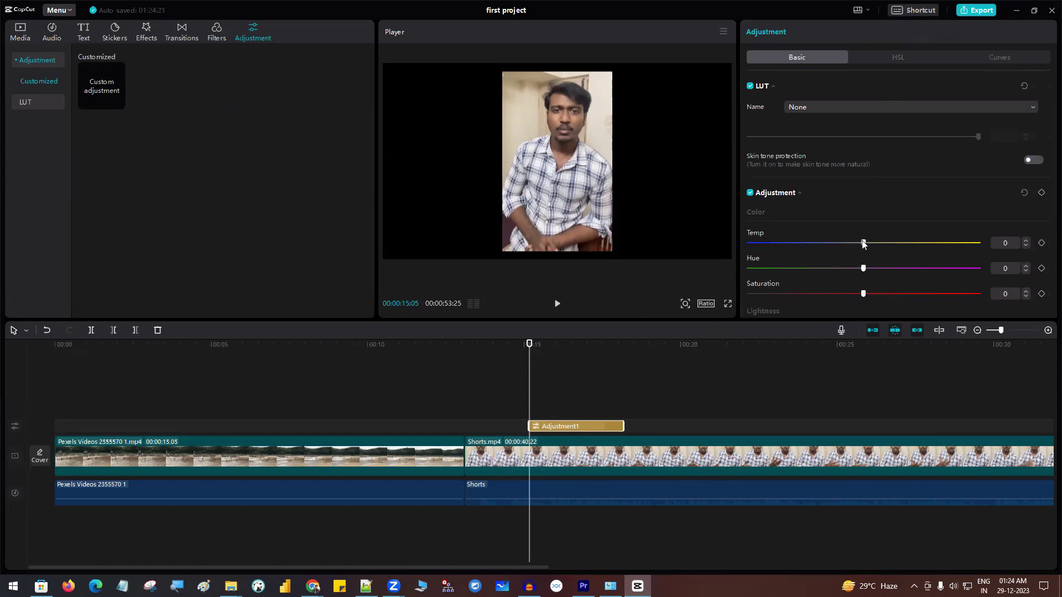
- Set the adjustment layer's Contrast to 10, Brightness to 3 and Temp to -13, after trying Temp at -25
left_click_drag(815, 243, 806, 243)
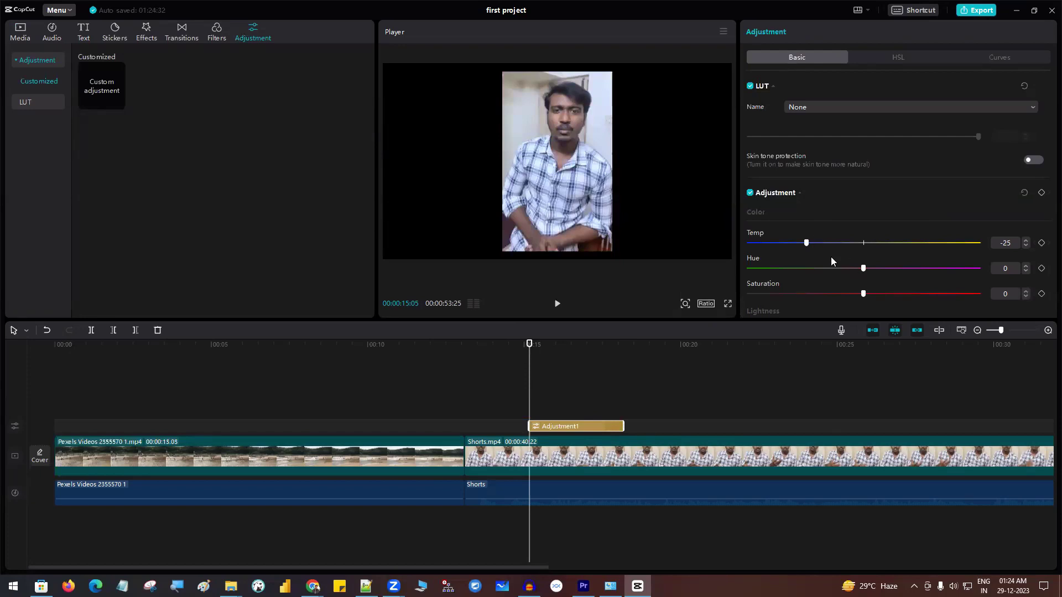
scroll(831, 261, "down", 3)
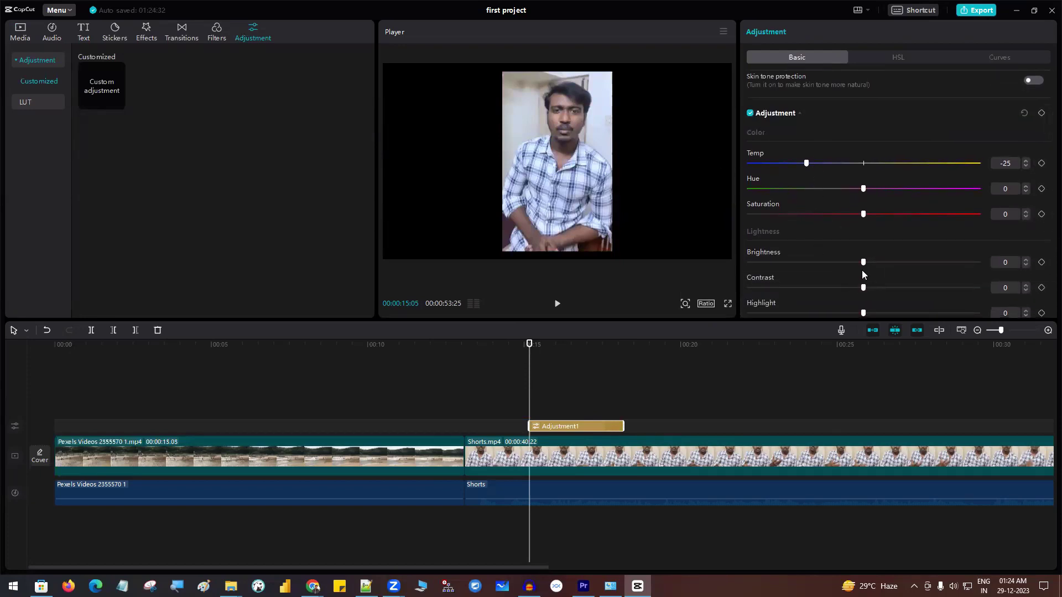
left_click_drag(863, 287, 887, 288)
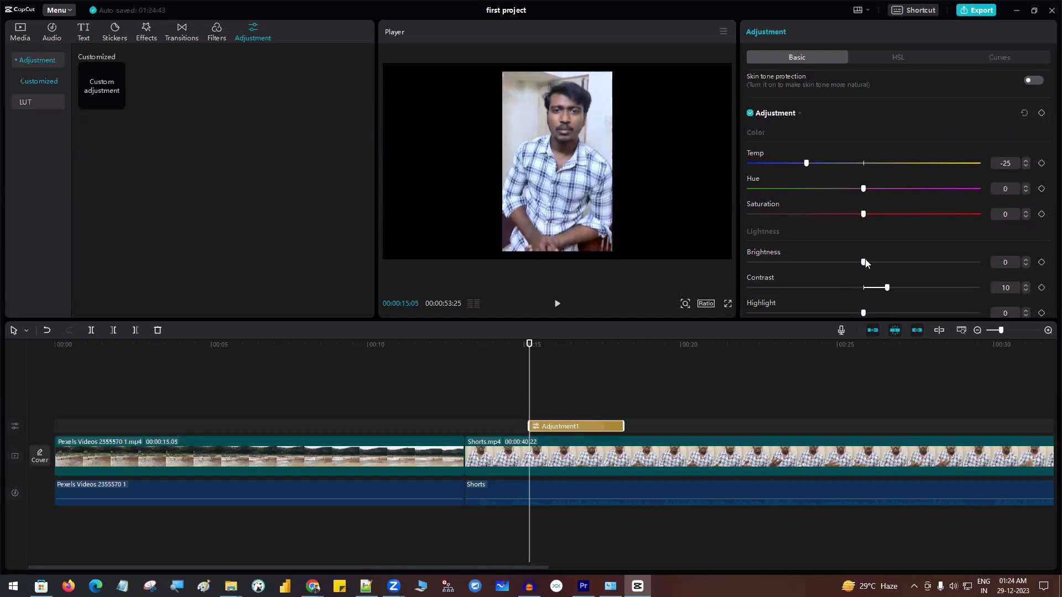
left_click_drag(863, 262, 869, 262)
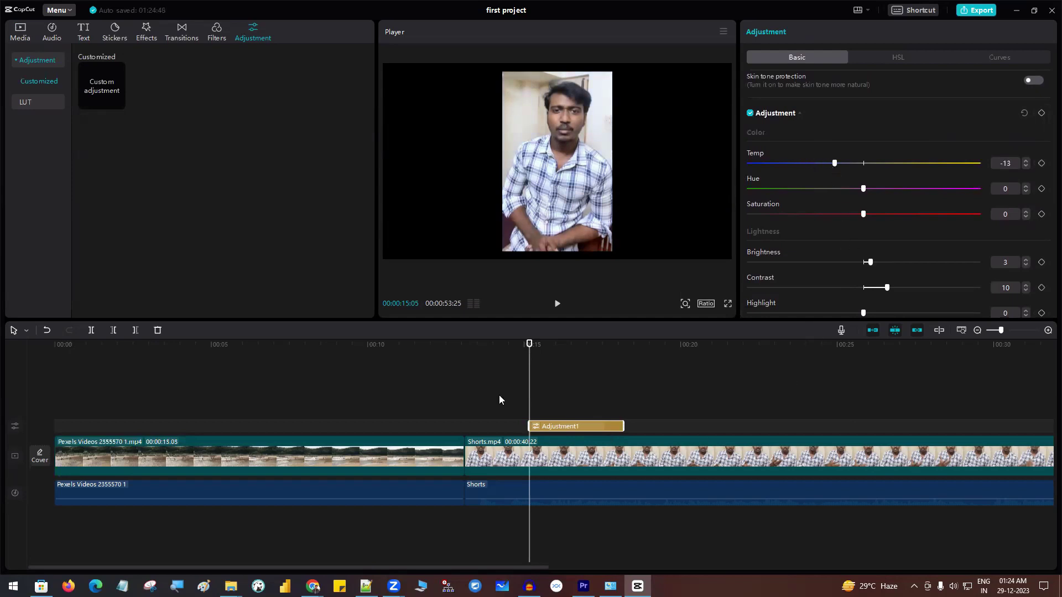
- Play the Shorts.mp4 clip across the adjustment layer to compare the picture outside and inside its range
left_click_drag(529, 343, 511, 343)
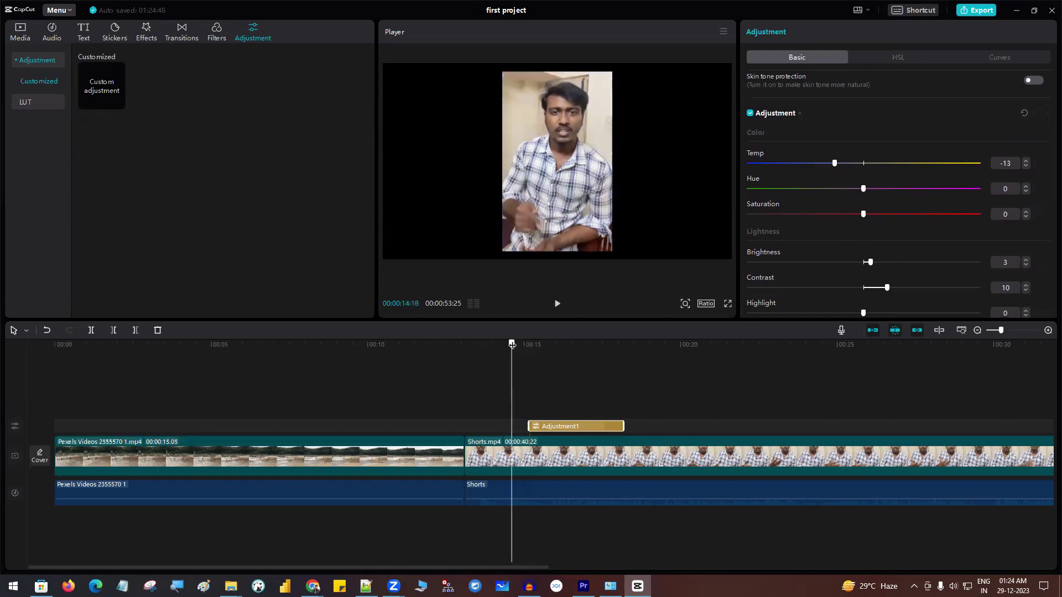
left_click(555, 306)
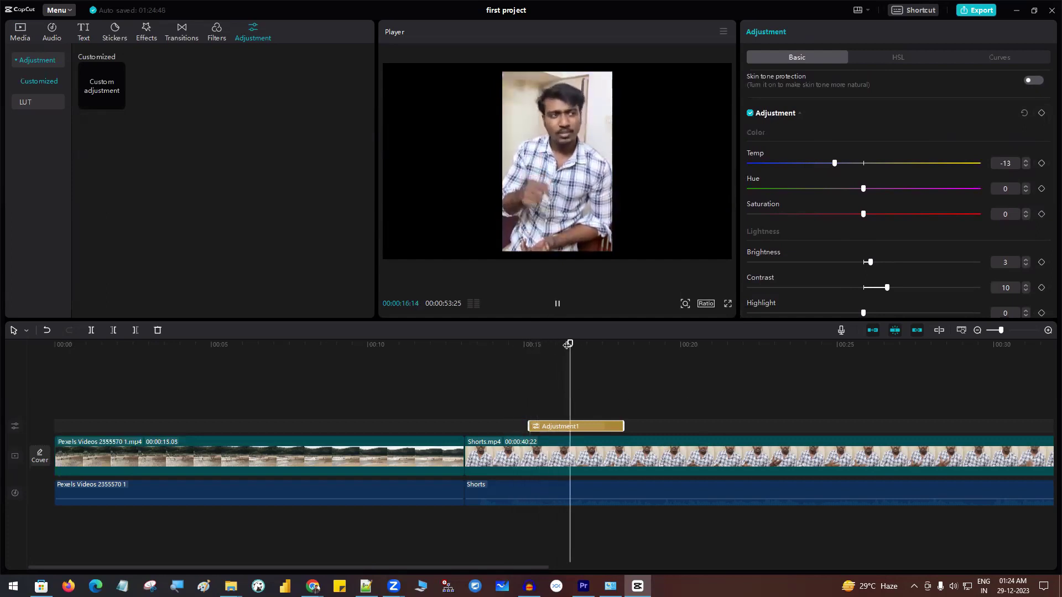
left_click_drag(568, 344, 491, 343)
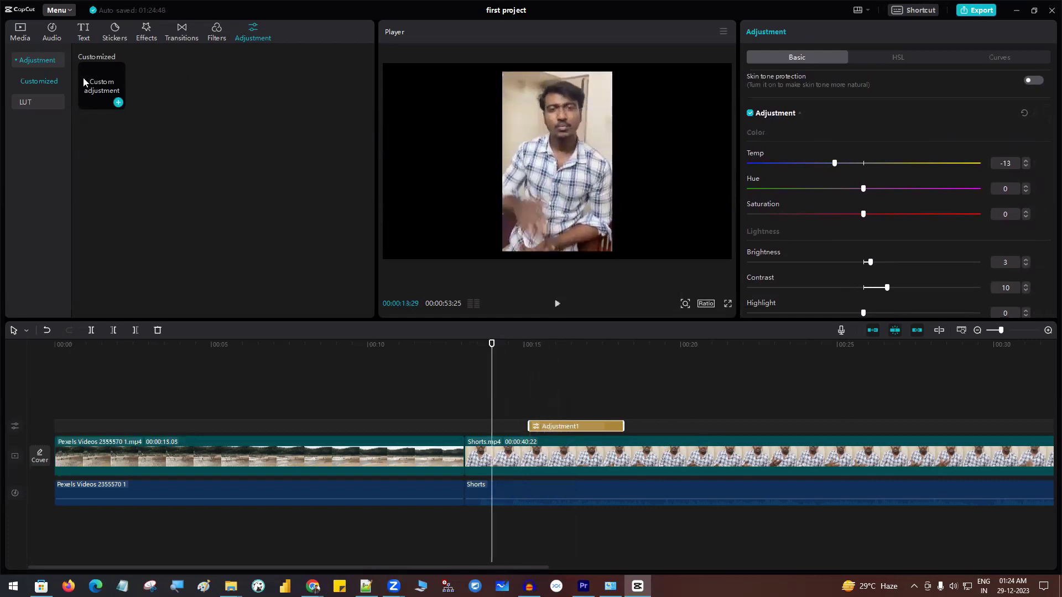
left_click(557, 304)
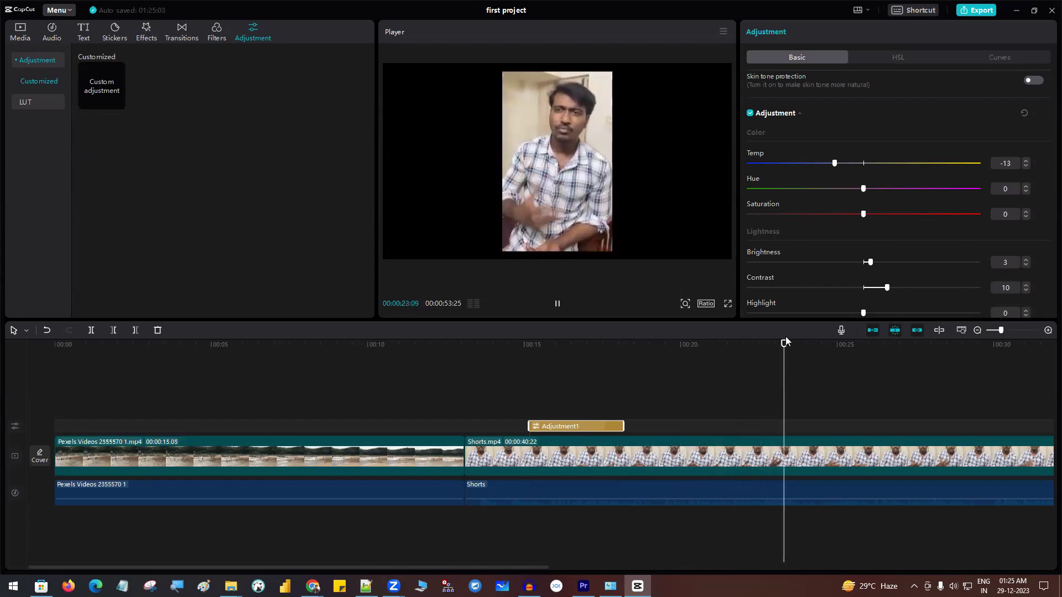
left_click_drag(785, 339, 518, 344)
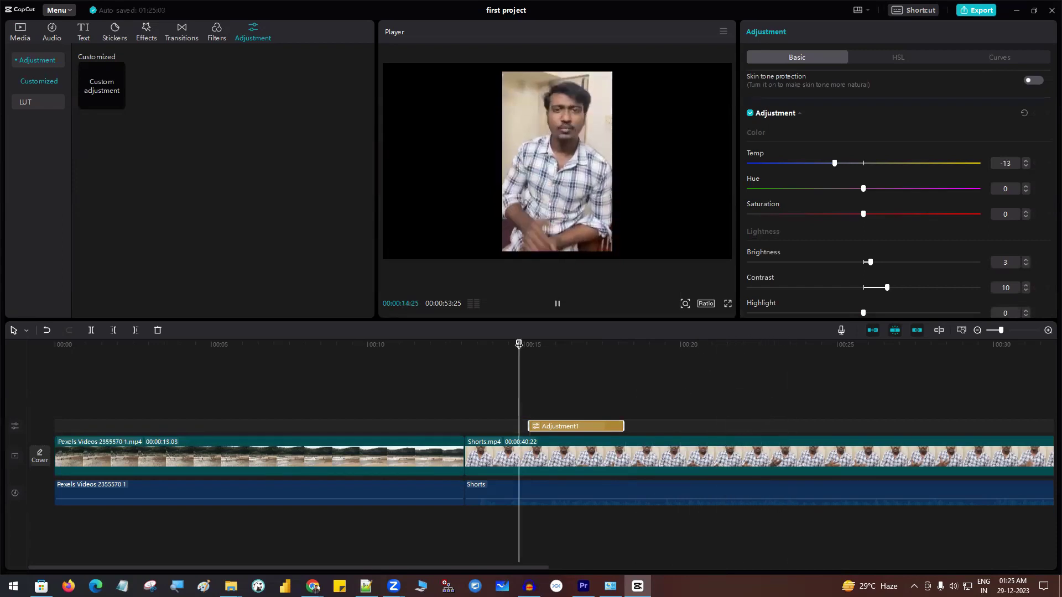
left_click(555, 305)
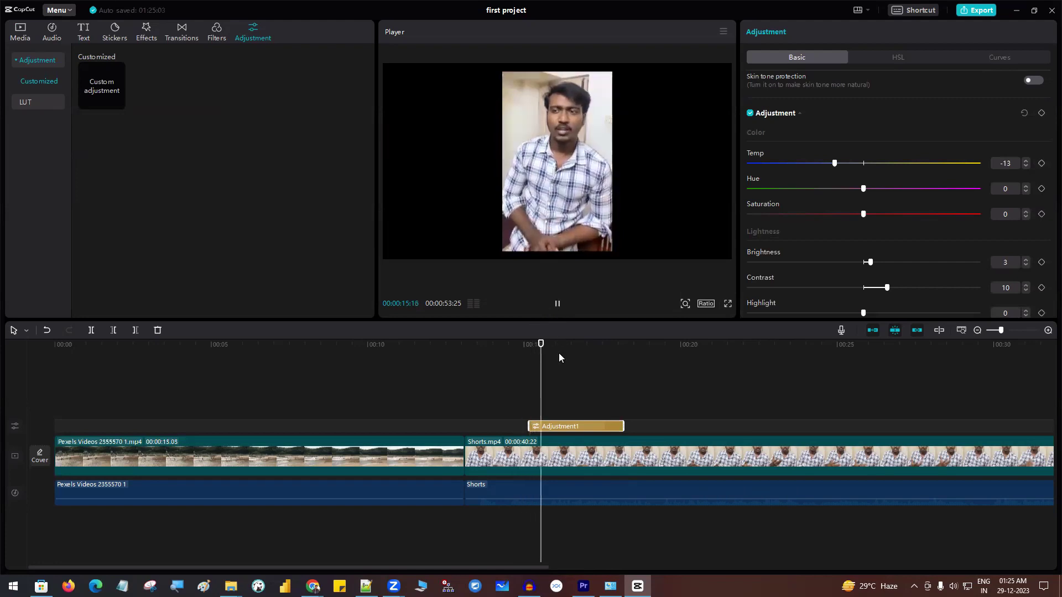
left_click(558, 306)
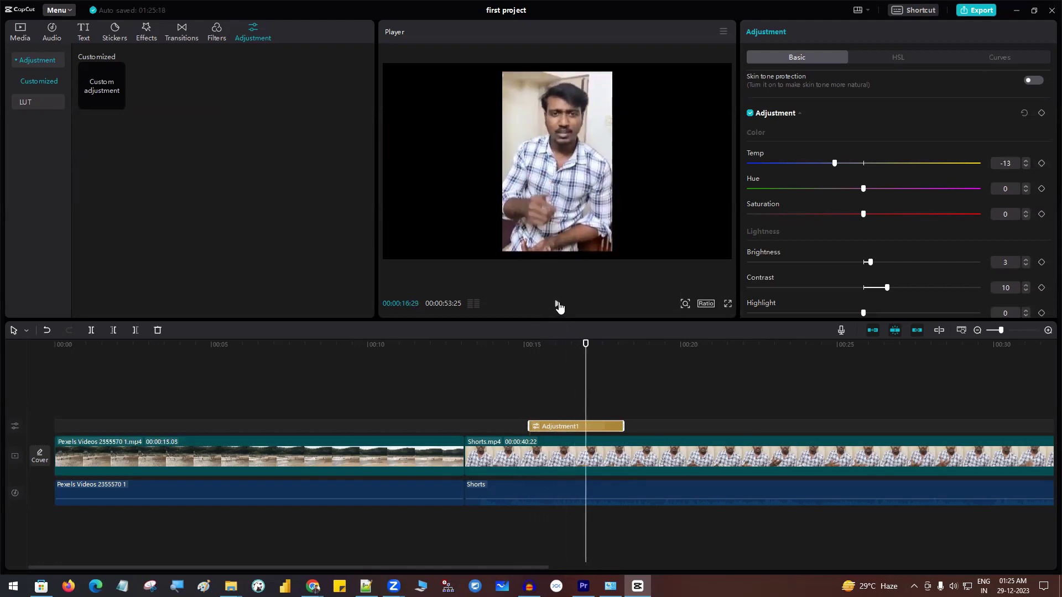